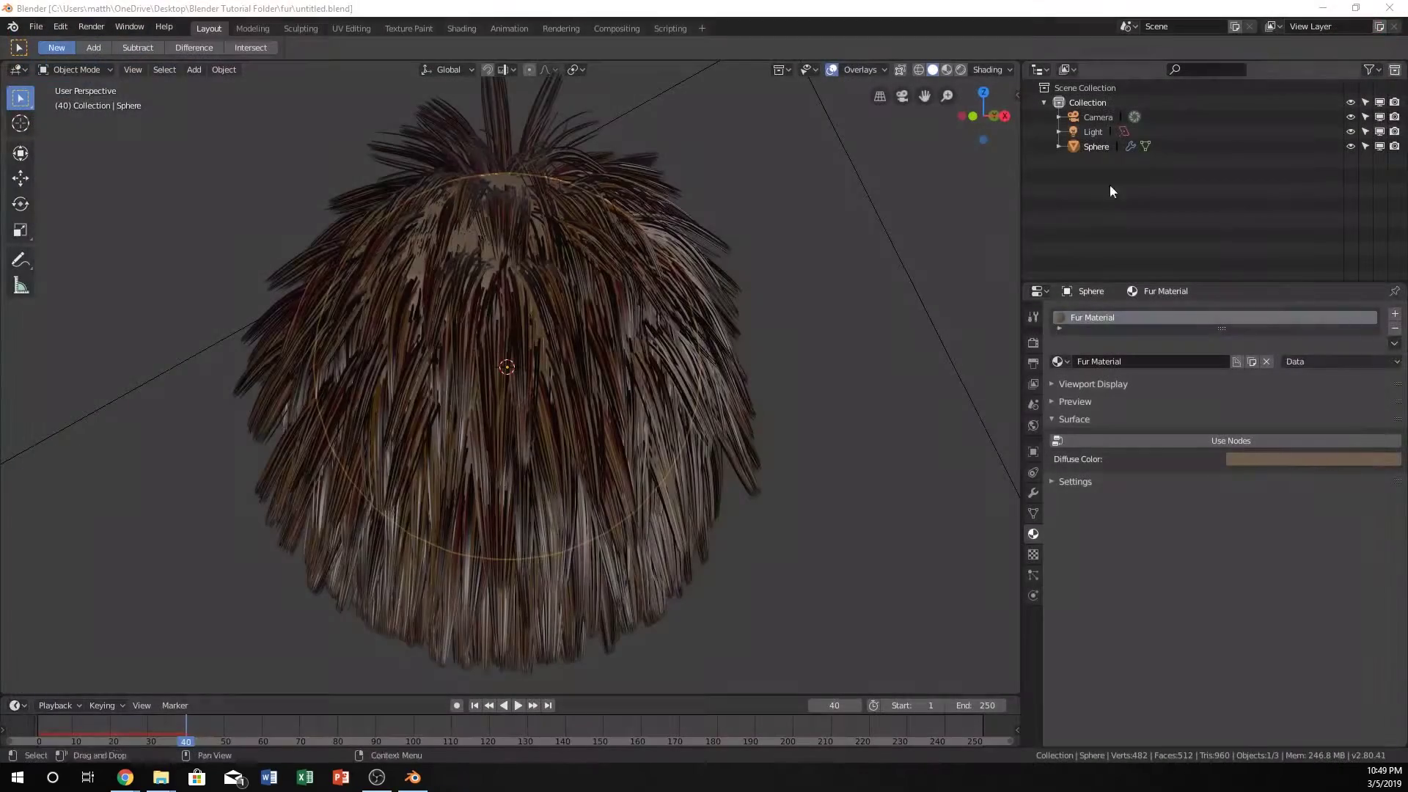
Close the fur ball render in Photos and orbit Blender's view around the furry sphere.
left_click(1390, 11)
scroll(551, 482, "down", 5)
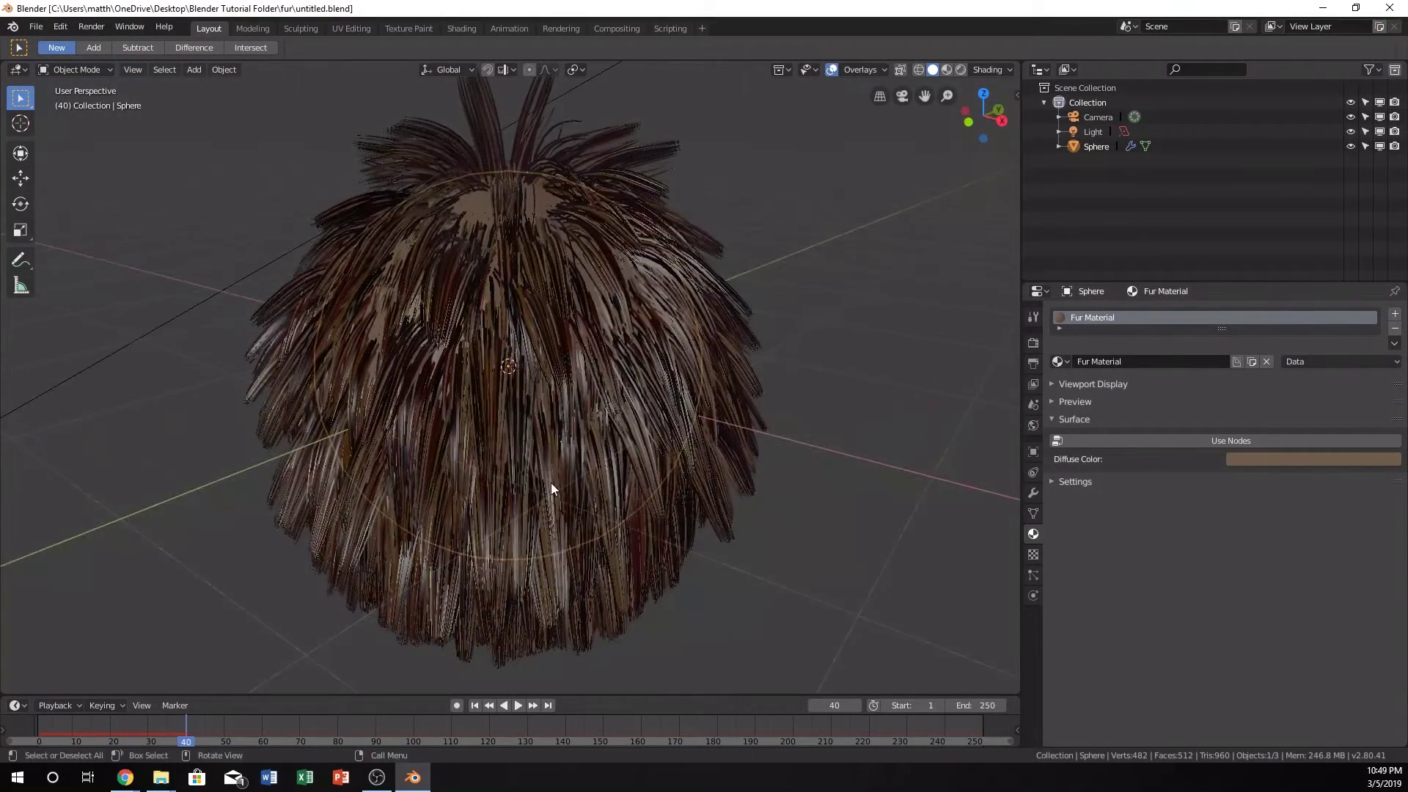
mouse_move(560, 469)
middle_mouse_down()
mouse_move(686, 478)
mouse_move(593, 431)
middle_mouse_up()
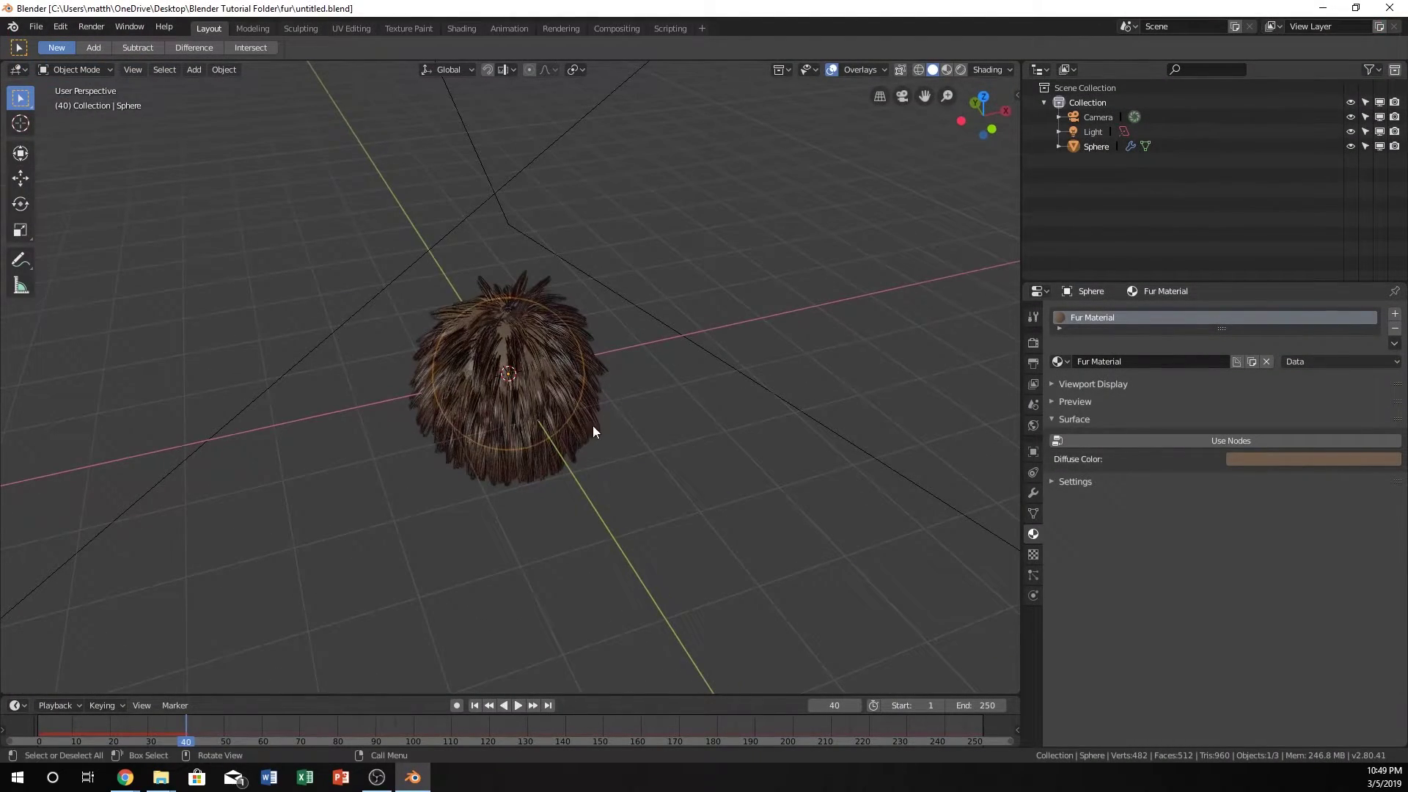
Start a new General scene and delete the default cube.
left_click(42, 28)
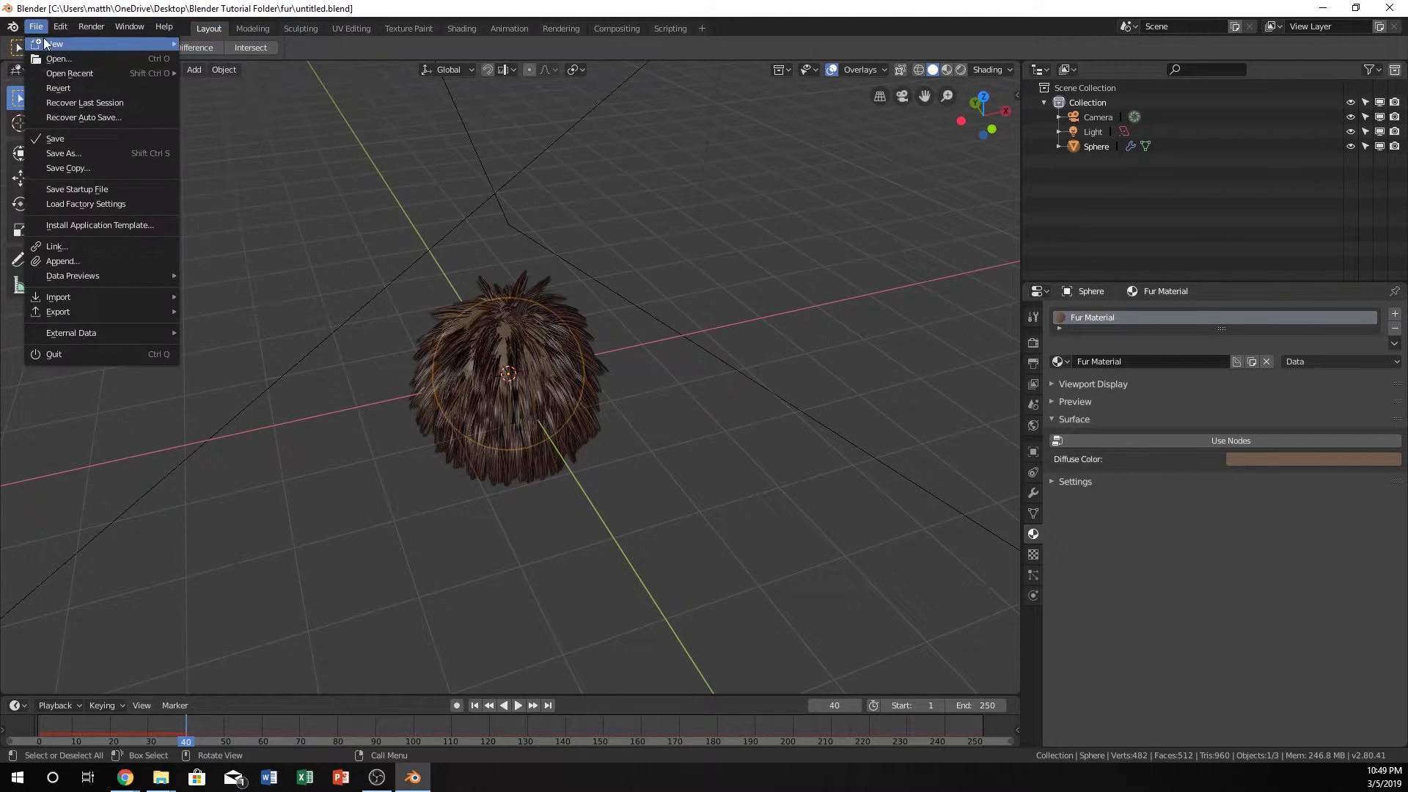
mouse_move(47, 42)
left_click(226, 44)
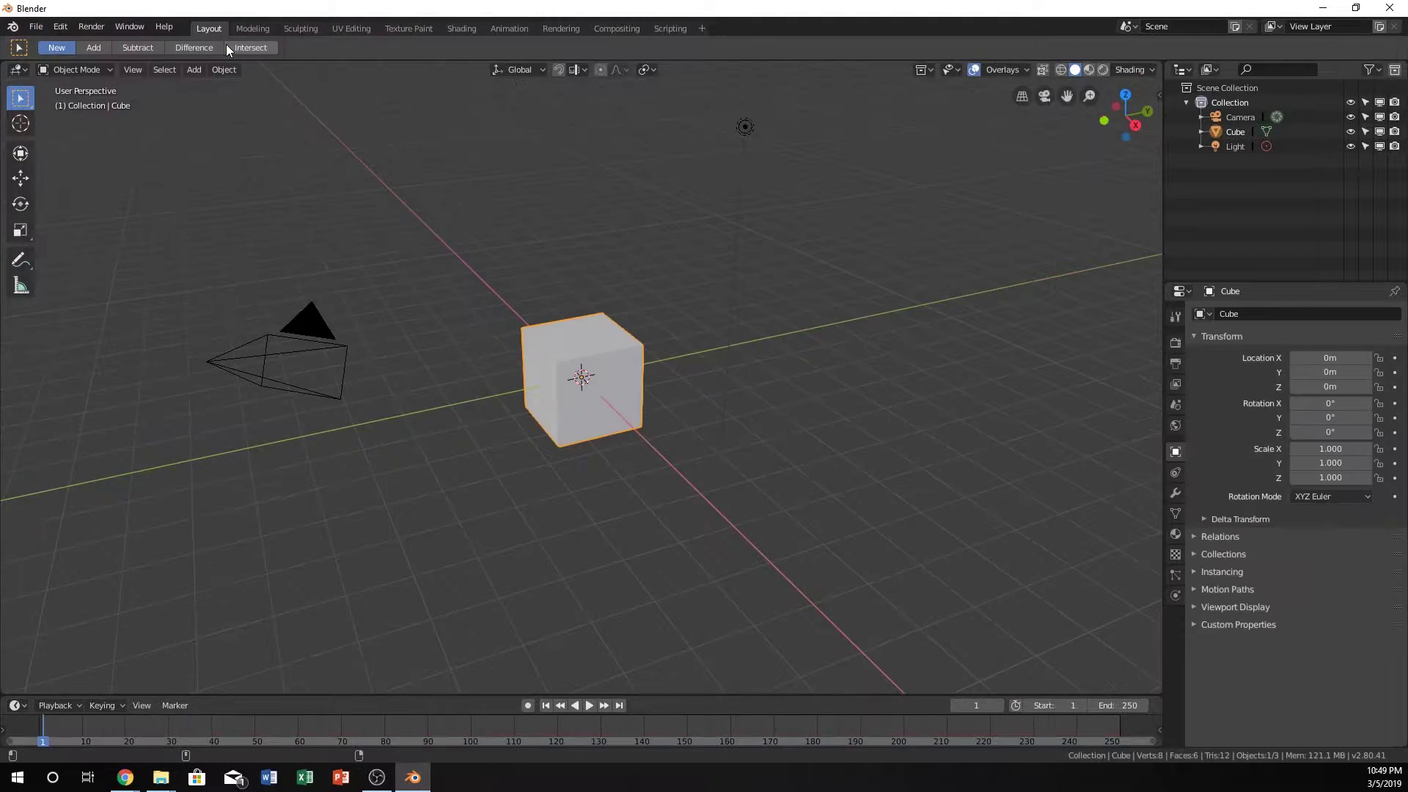
key("x")
left_click(586, 363)
Add a UV sphere at the origin.
key("shift+a")
mouse_move(624, 360)
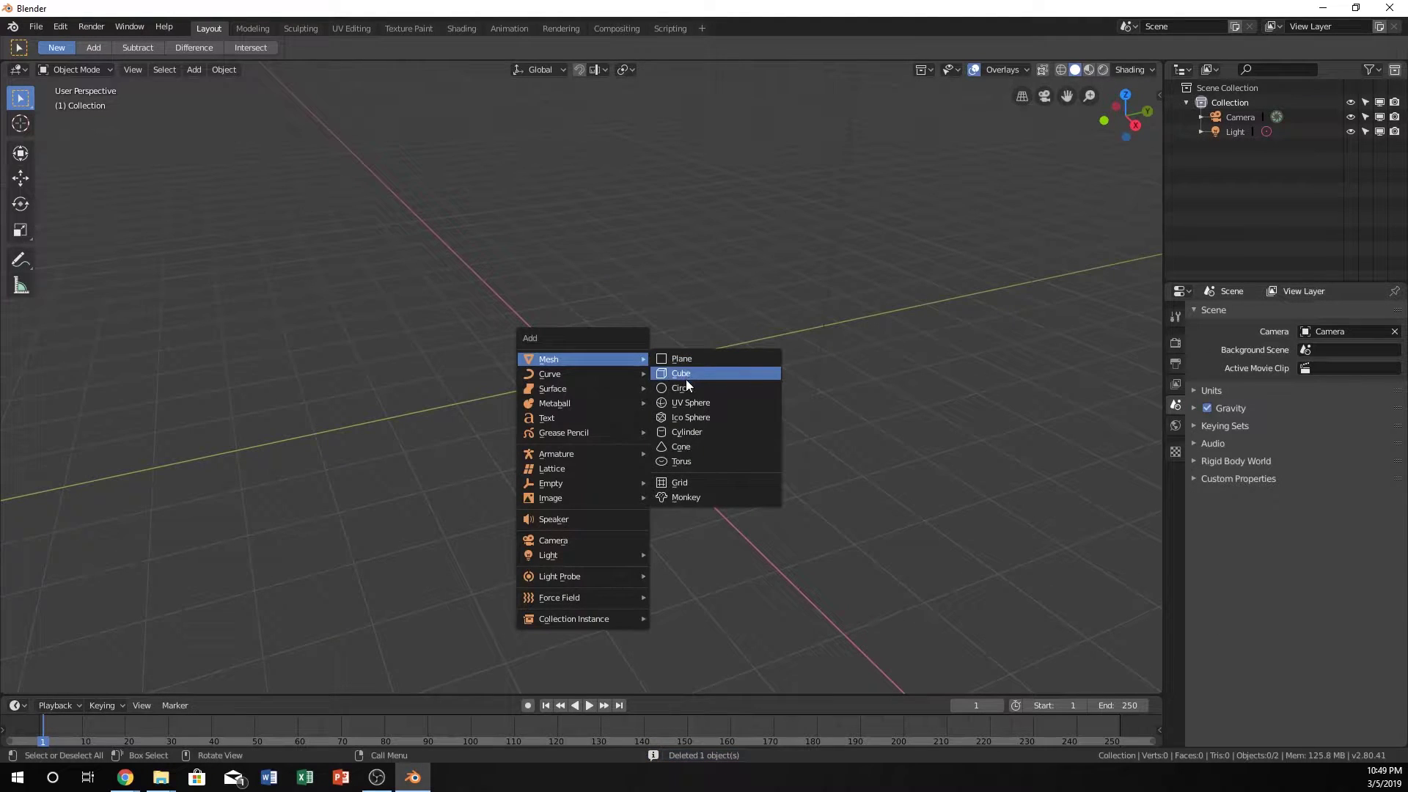
left_click(683, 403)
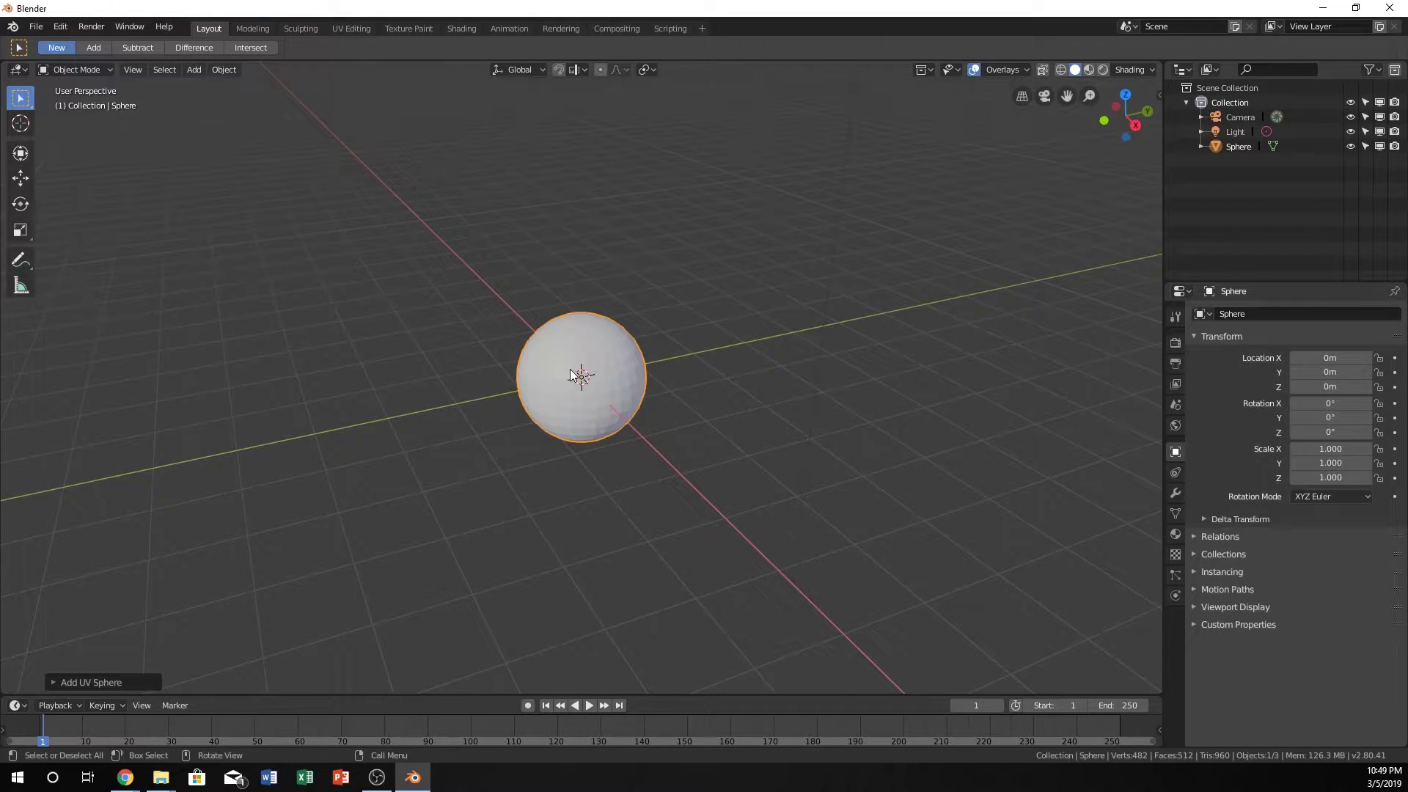
scroll(575, 374, "up", 1)
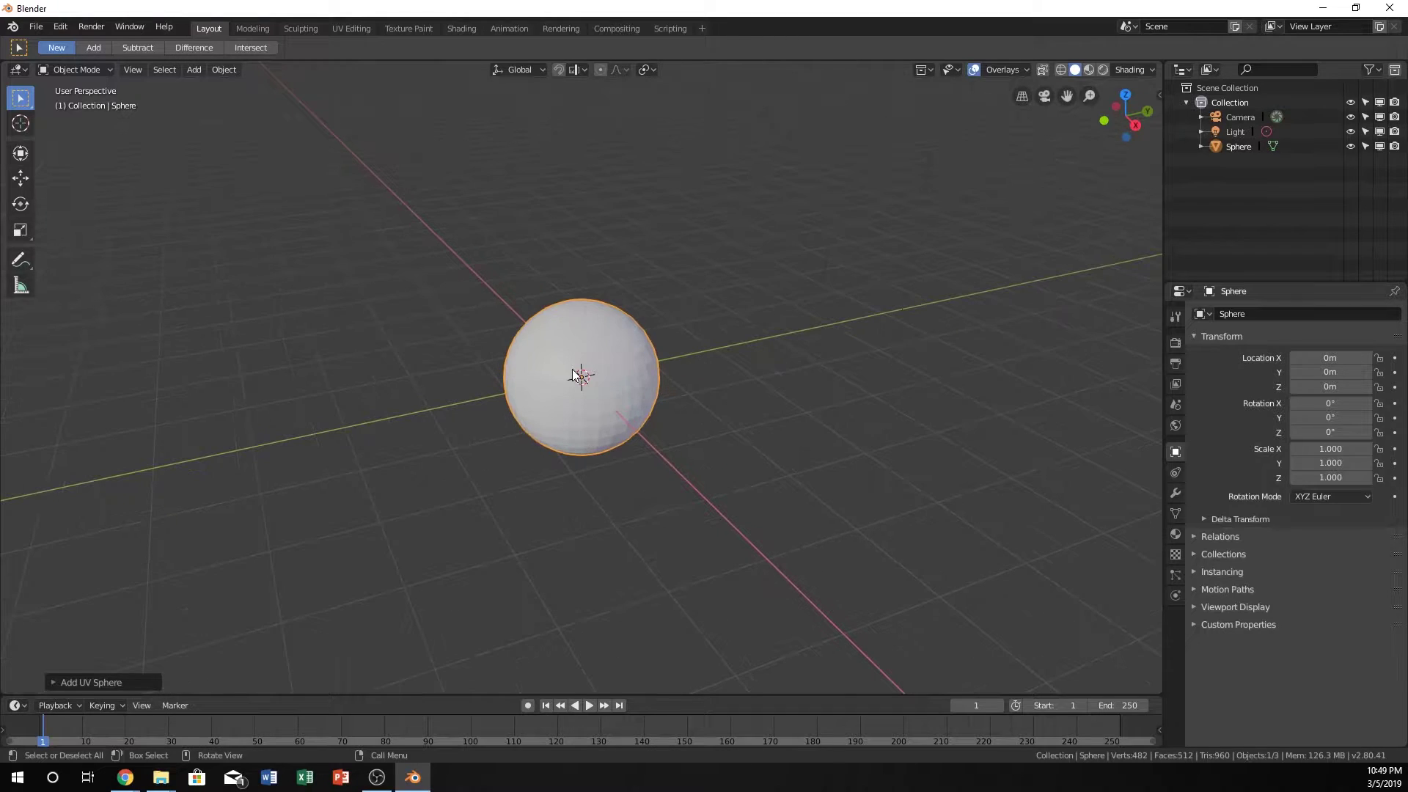
left_click(219, 72)
mouse_move(270, 415)
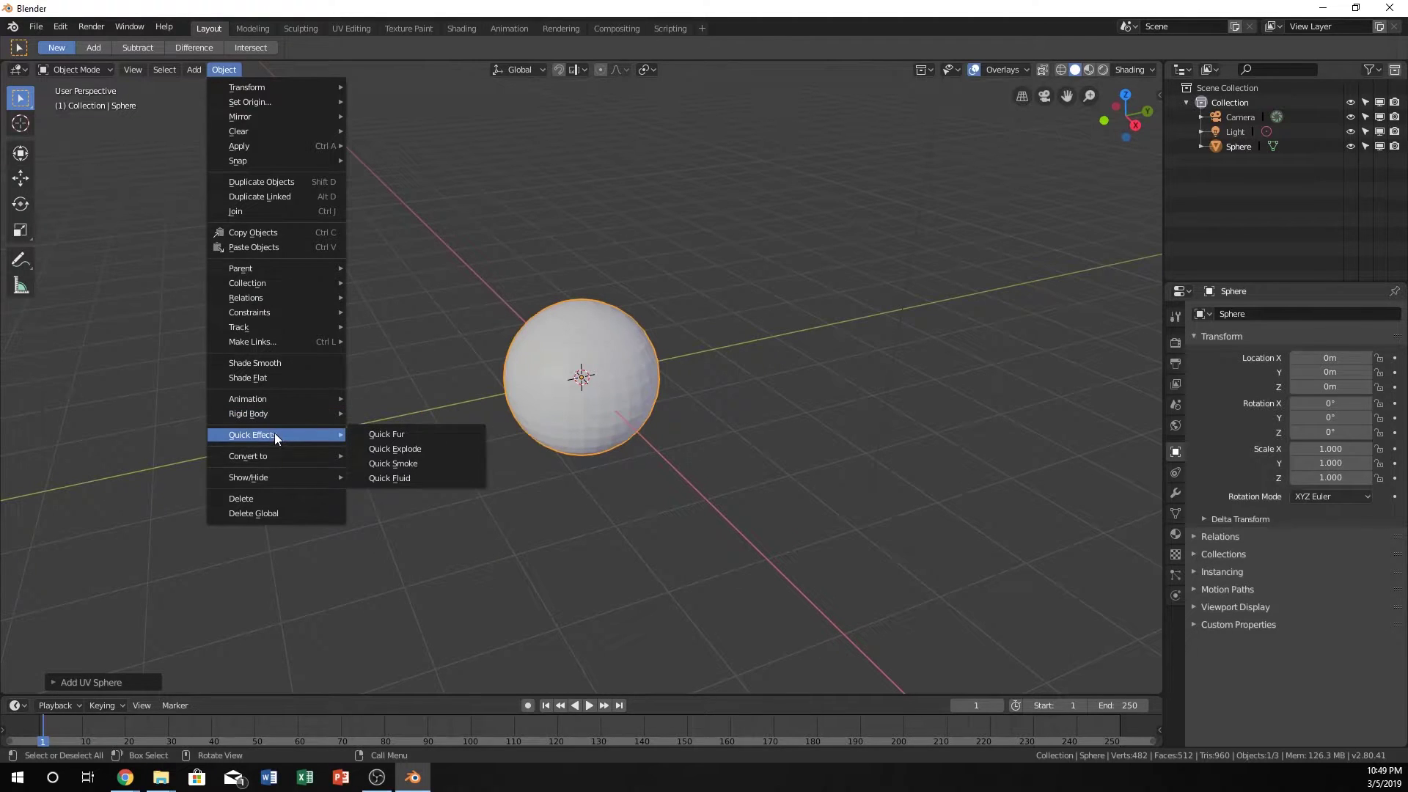
Apply Quick Fur to the UV sphere and play the animation to preview the hair.
left_click(375, 434)
scroll(527, 435, "up", 4)
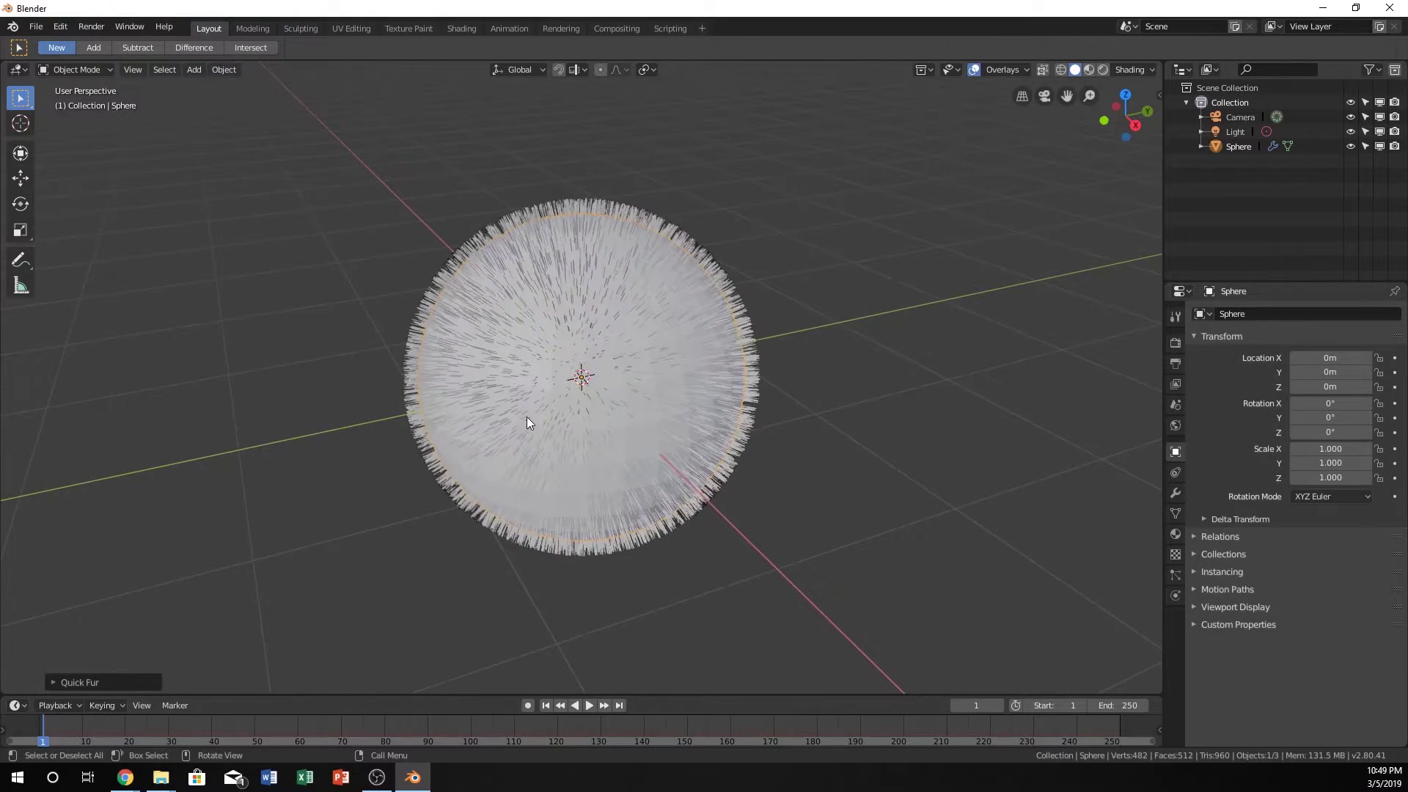
mouse_move(526, 416)
middle_mouse_down()
mouse_move(542, 353)
mouse_move(508, 408)
middle_mouse_up()
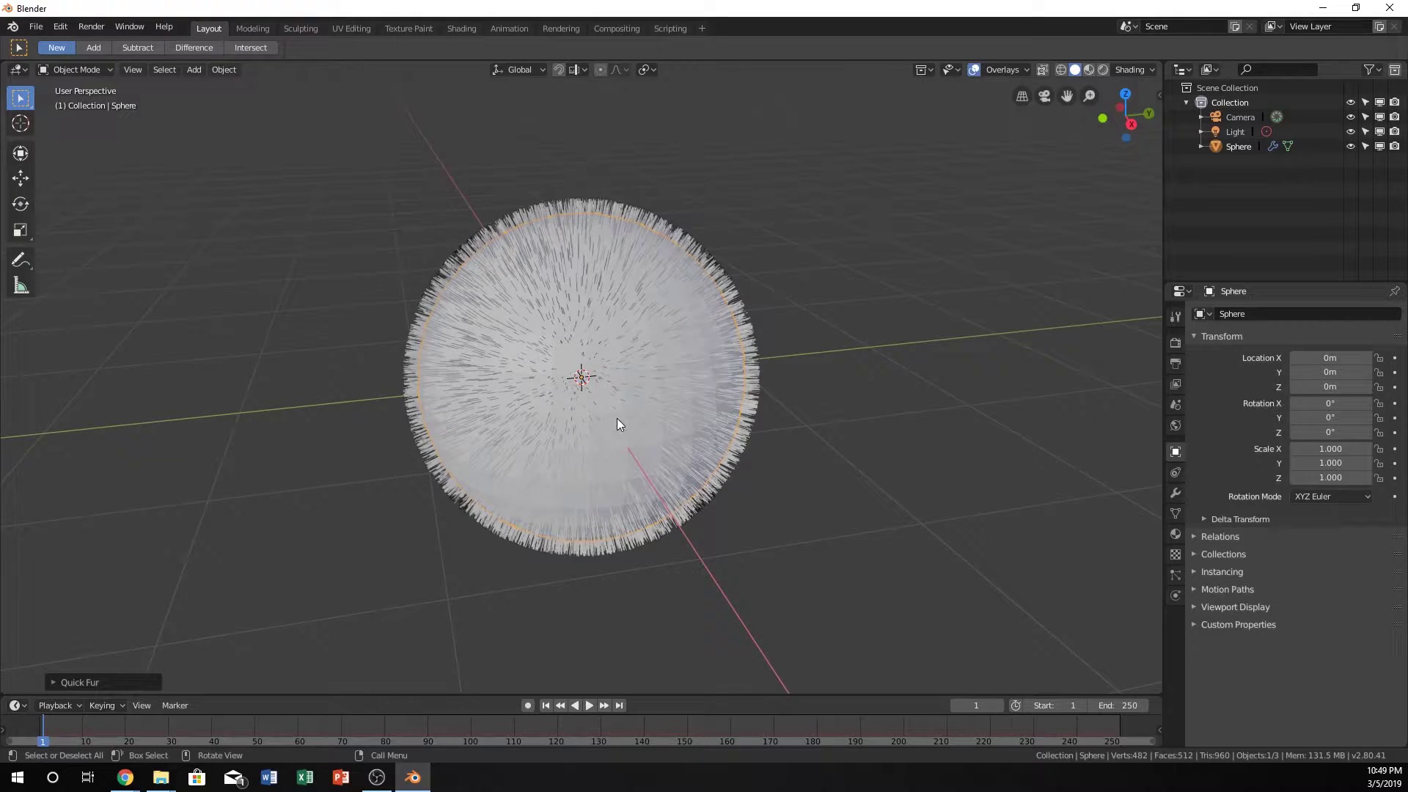
key("space")
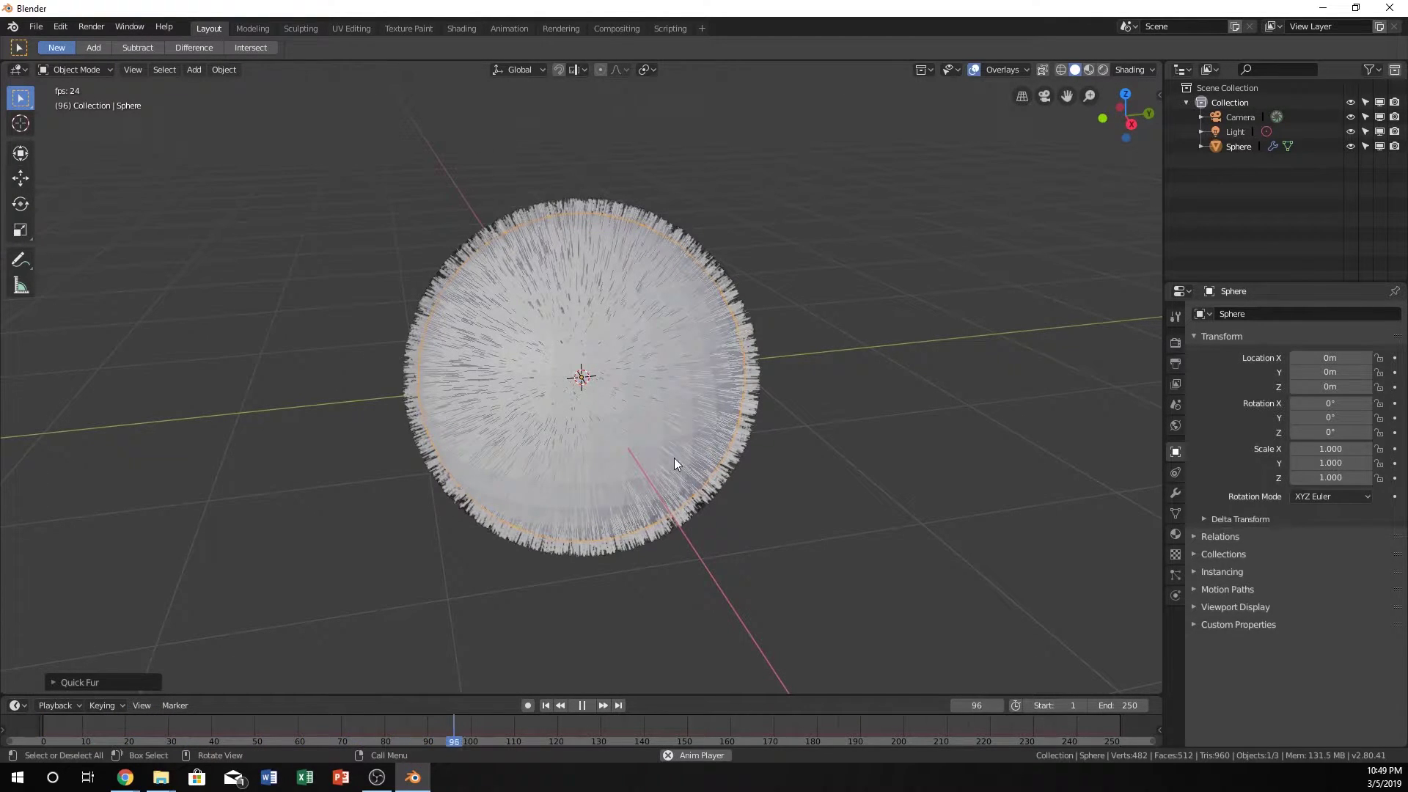
key("Escape")
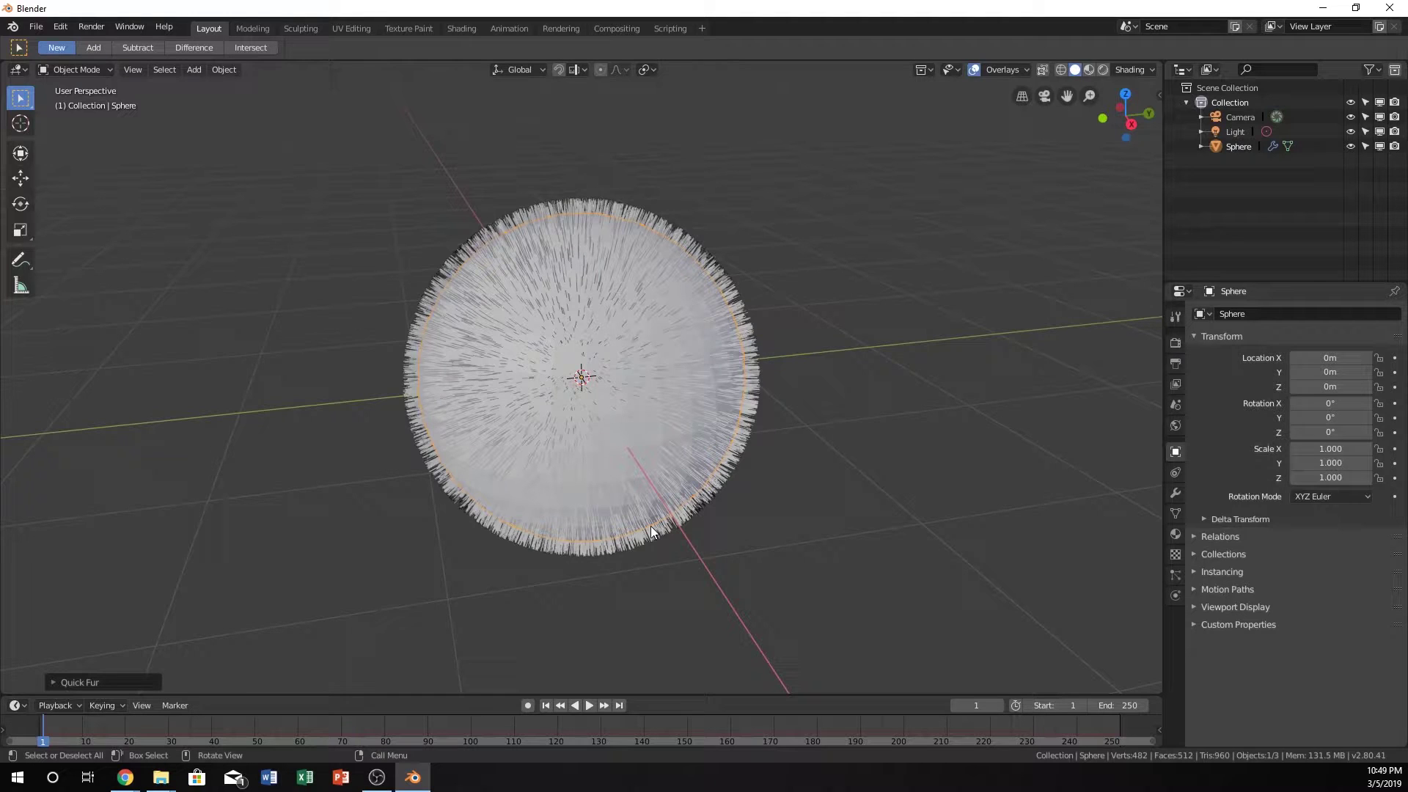
In the sphere's Particles settings, set the hair Number to 800.
left_click(1177, 575)
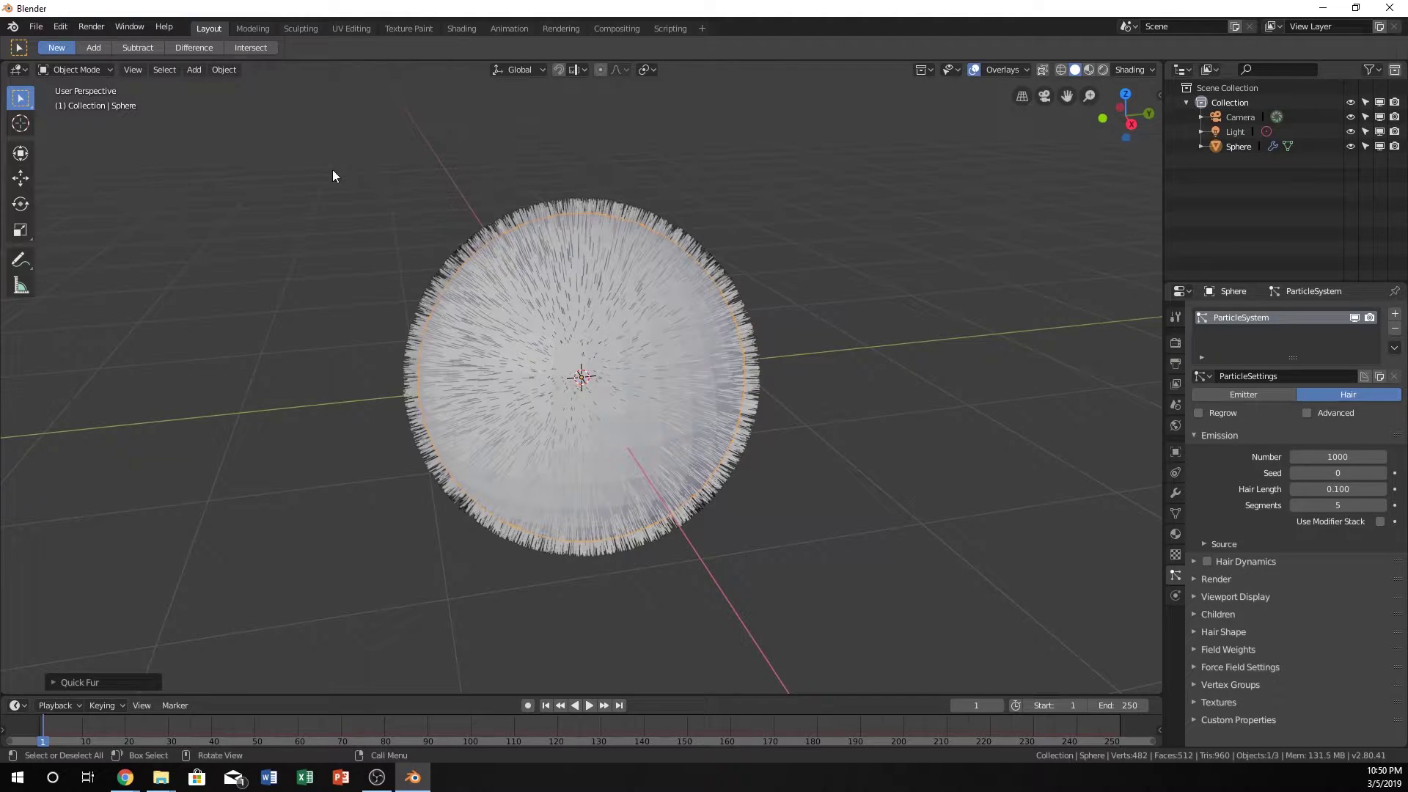
left_click(223, 70)
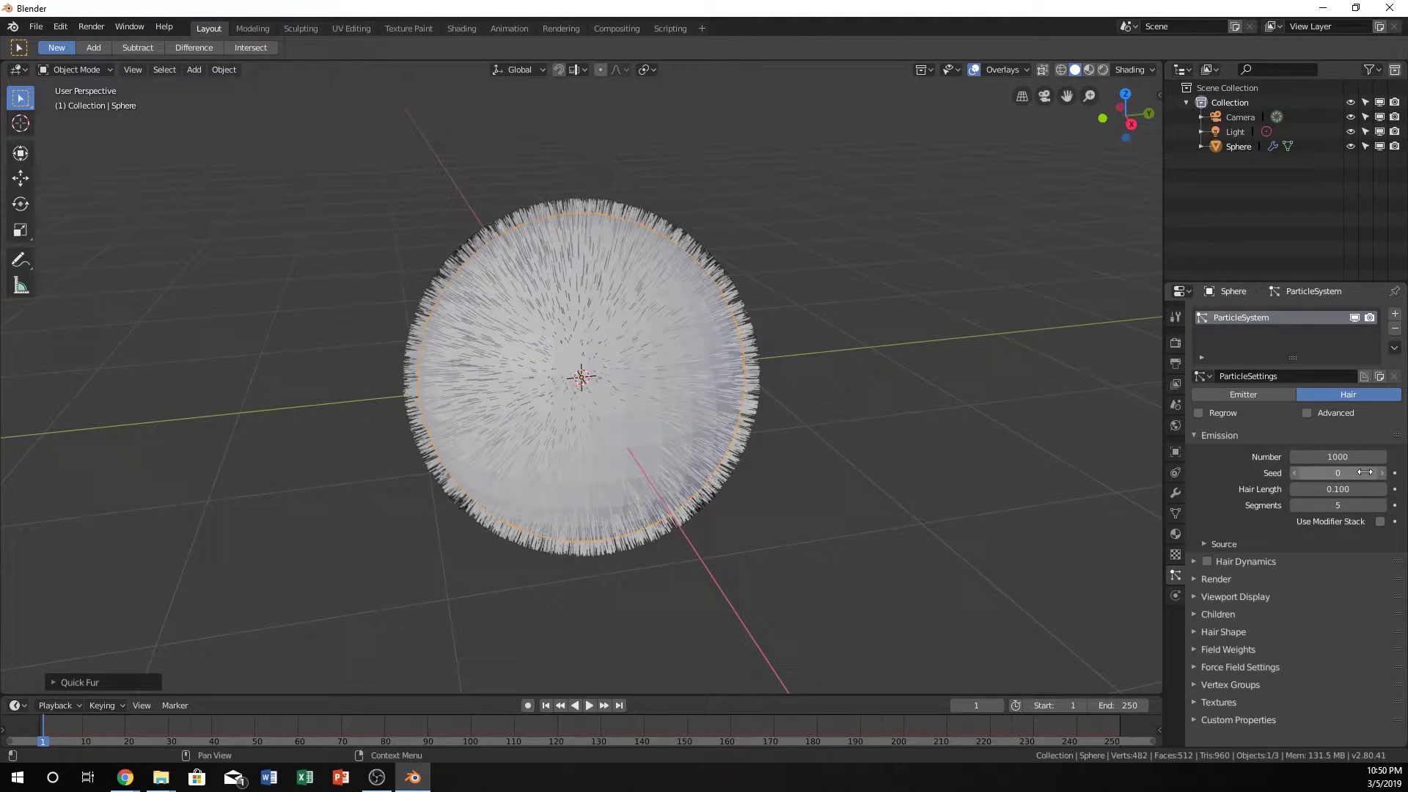
left_click(1336, 455)
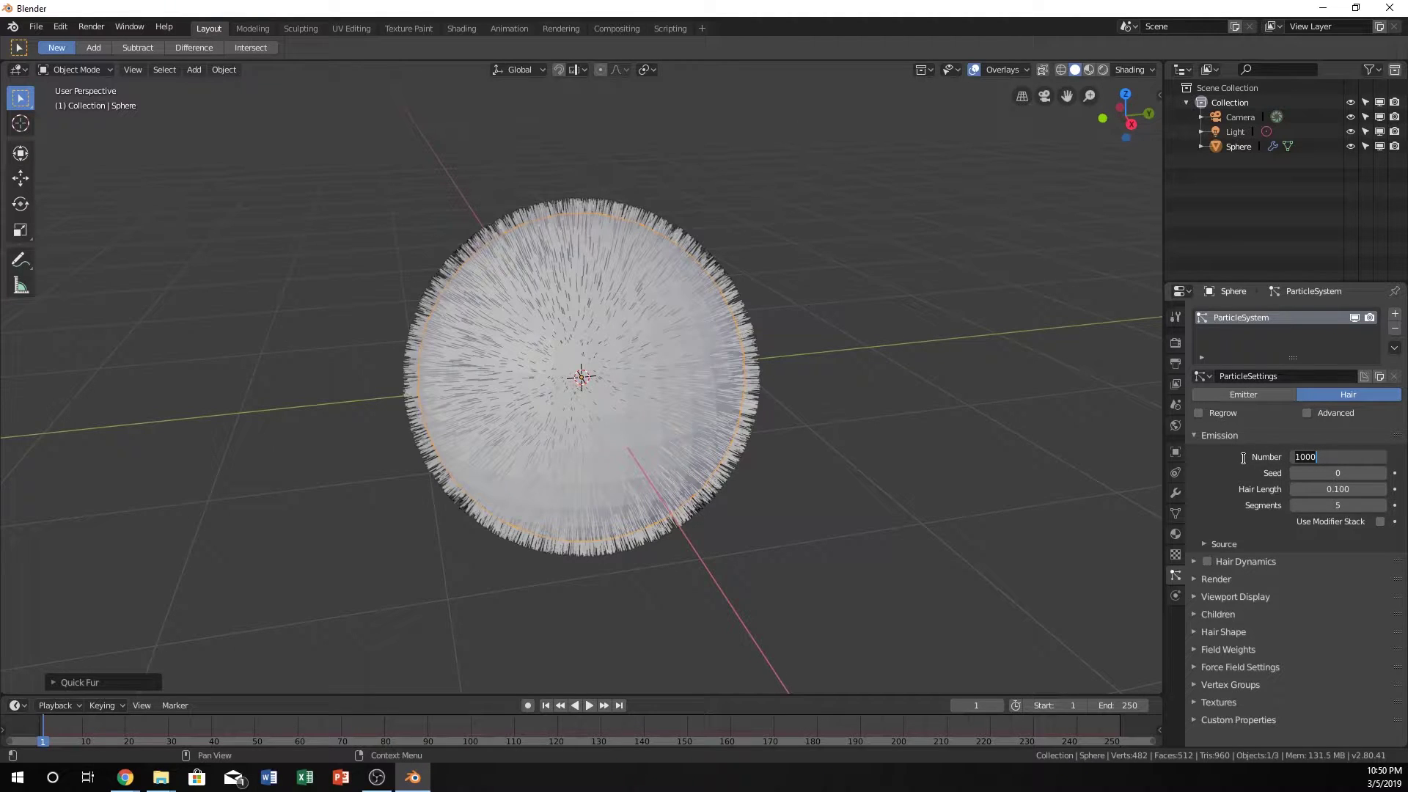
type("80")
key("Return")
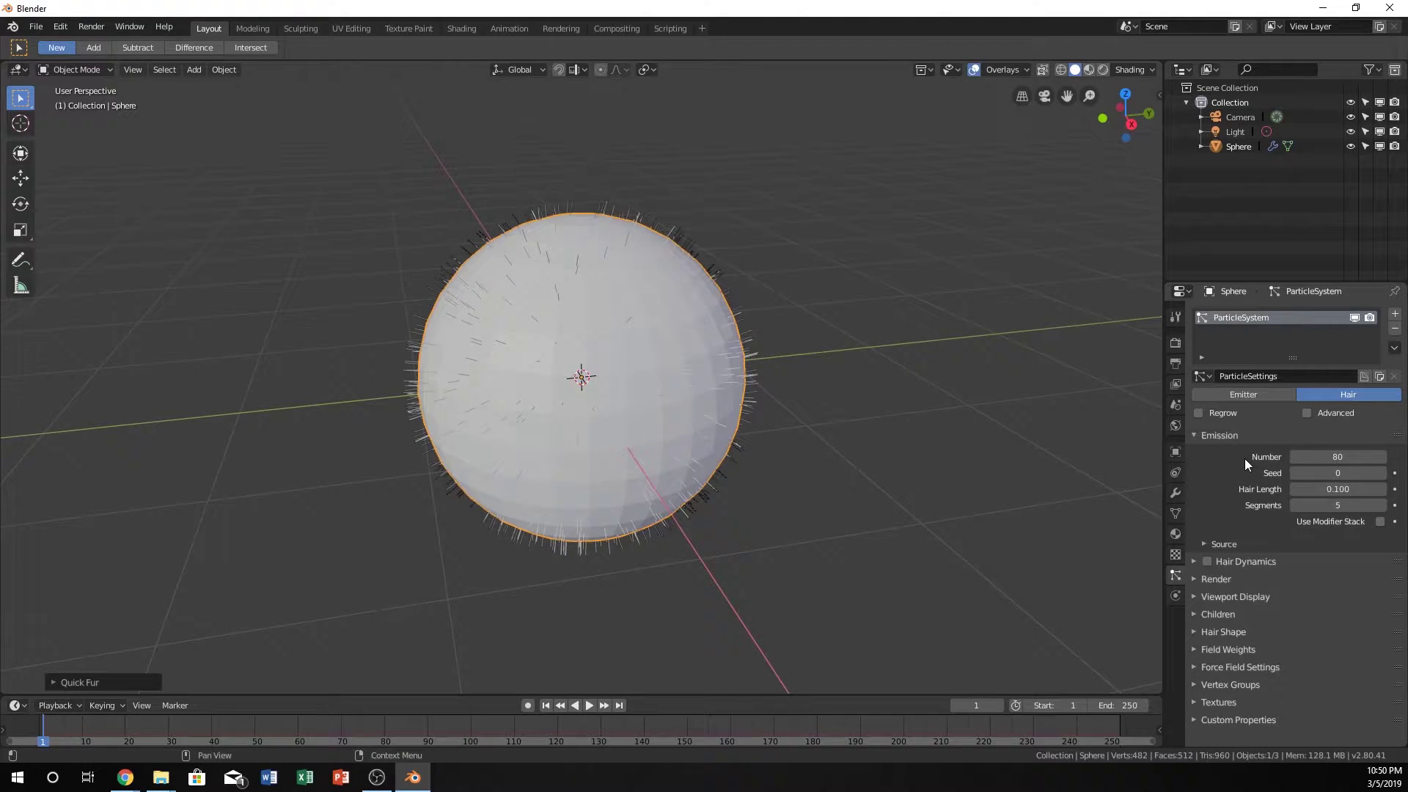
left_click(1350, 459)
type("800")
key("Return")
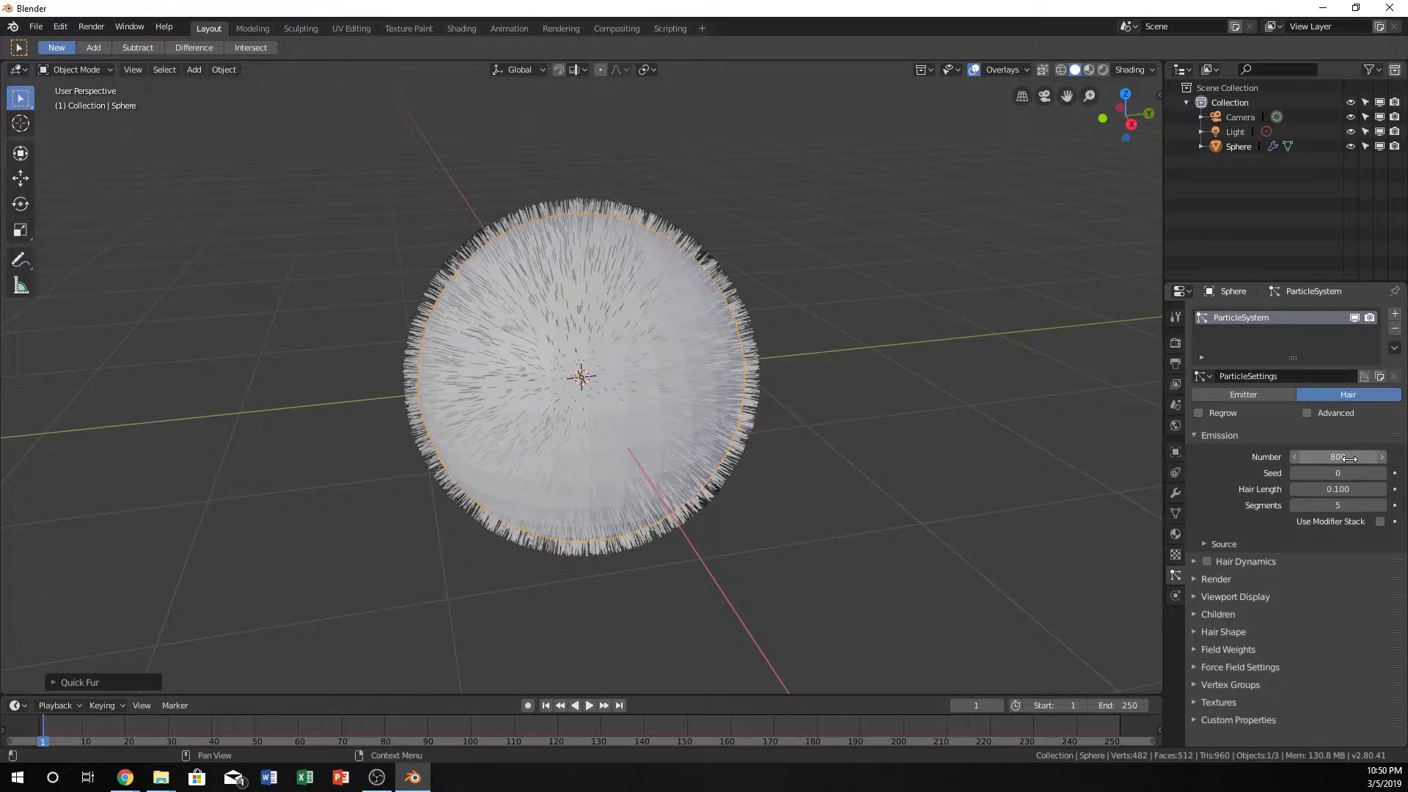
scroll(568, 299, "up", 1)
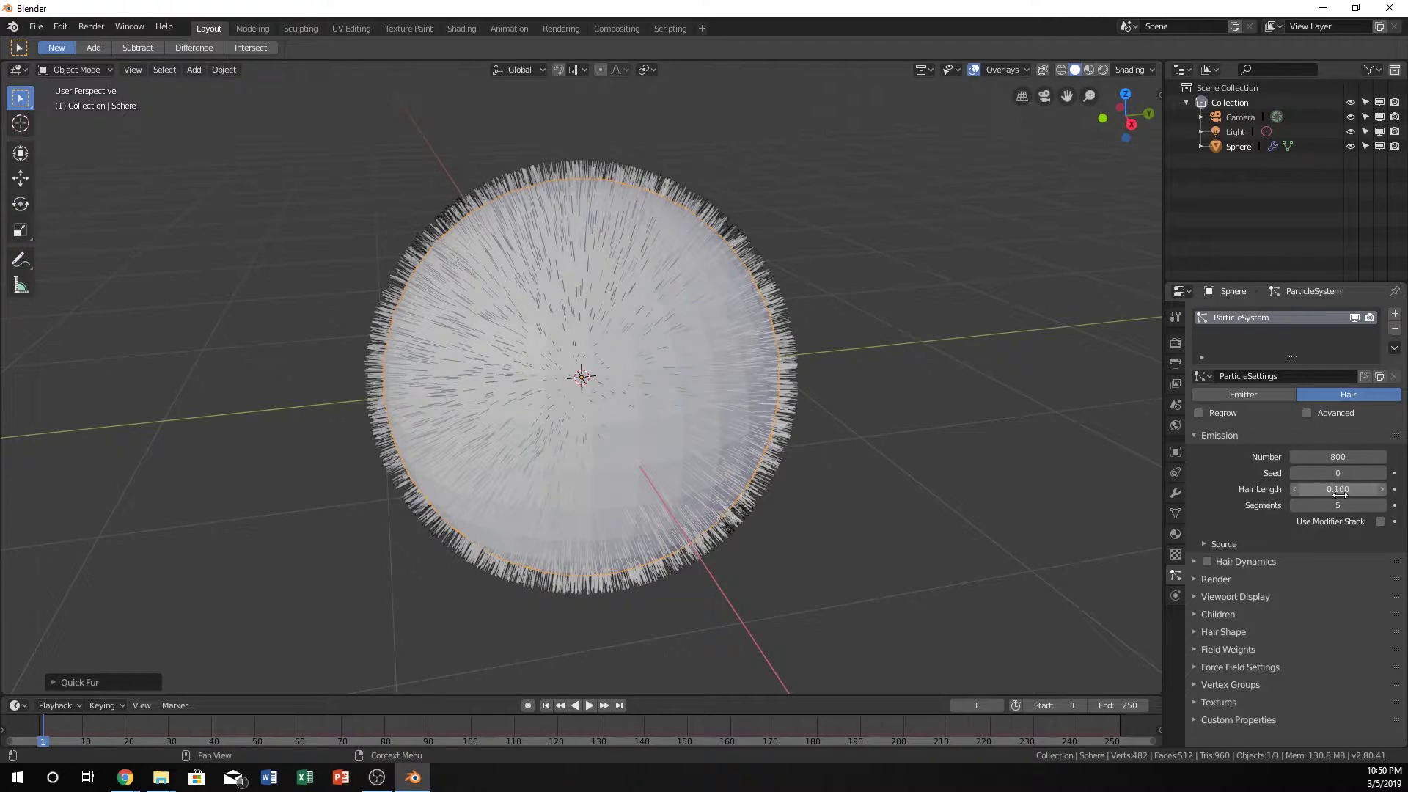
Set Hair Length to 0.620 and enable Hair Dynamics.
left_click_drag(1348, 489, 1395, 503)
left_click(1394, 489)
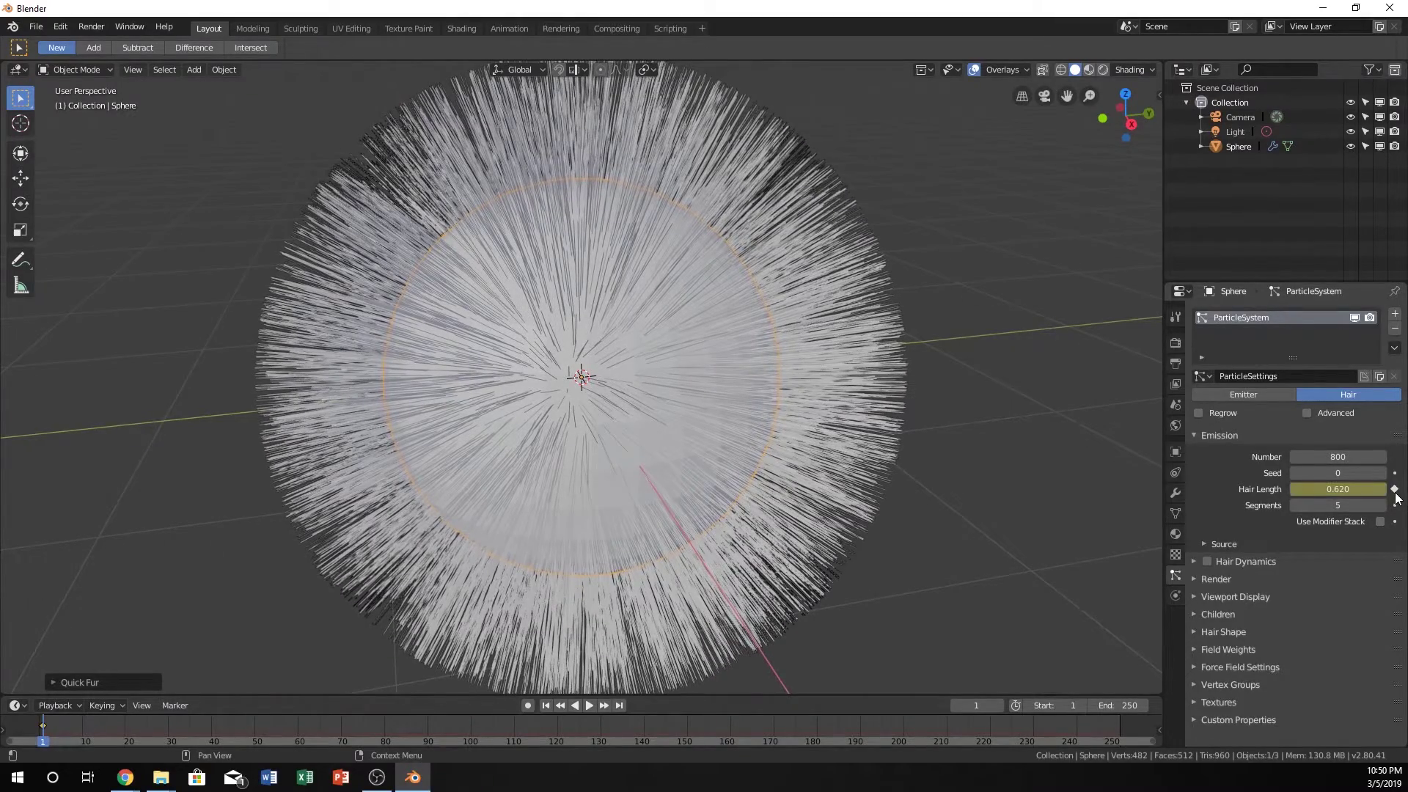
left_click(1395, 490)
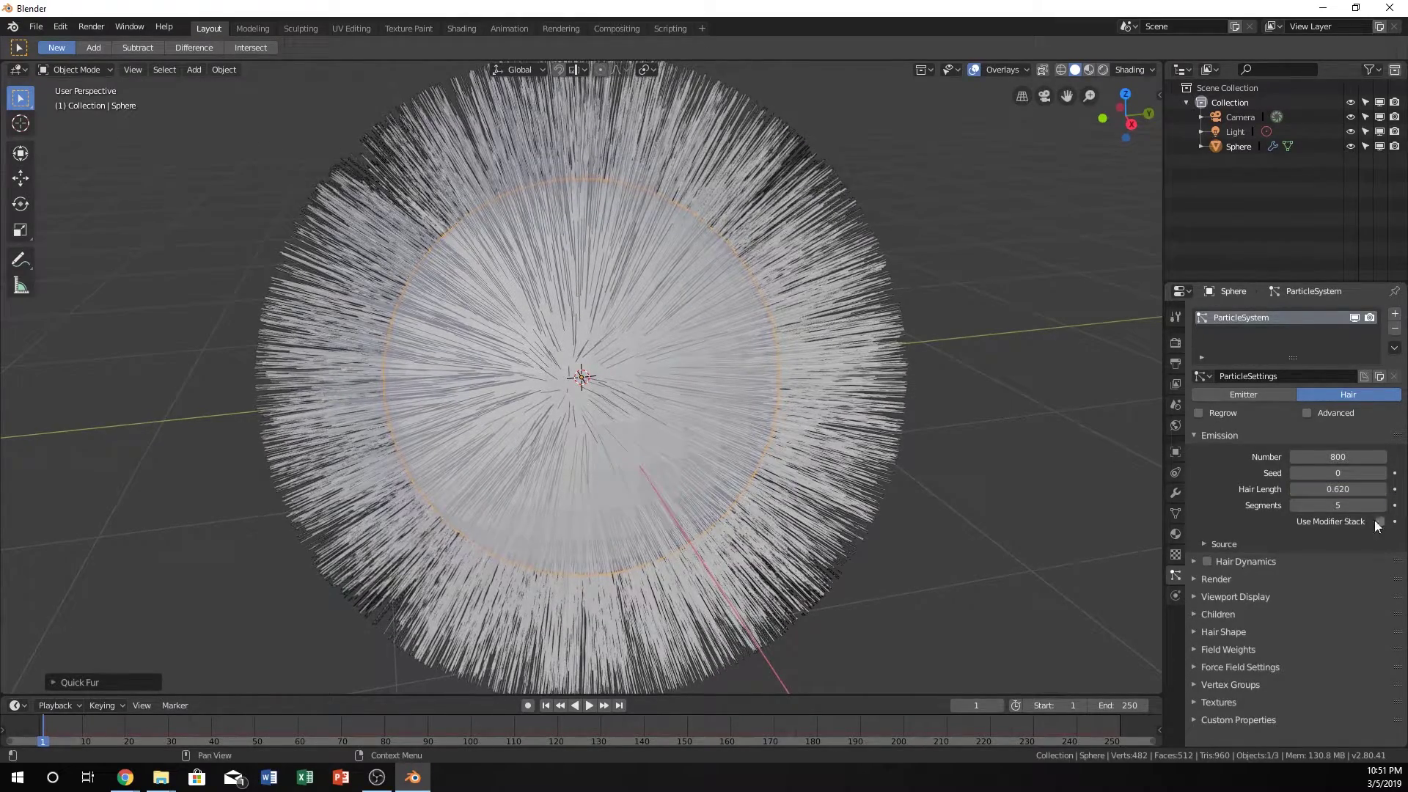
left_click(1194, 561)
left_click(1208, 561)
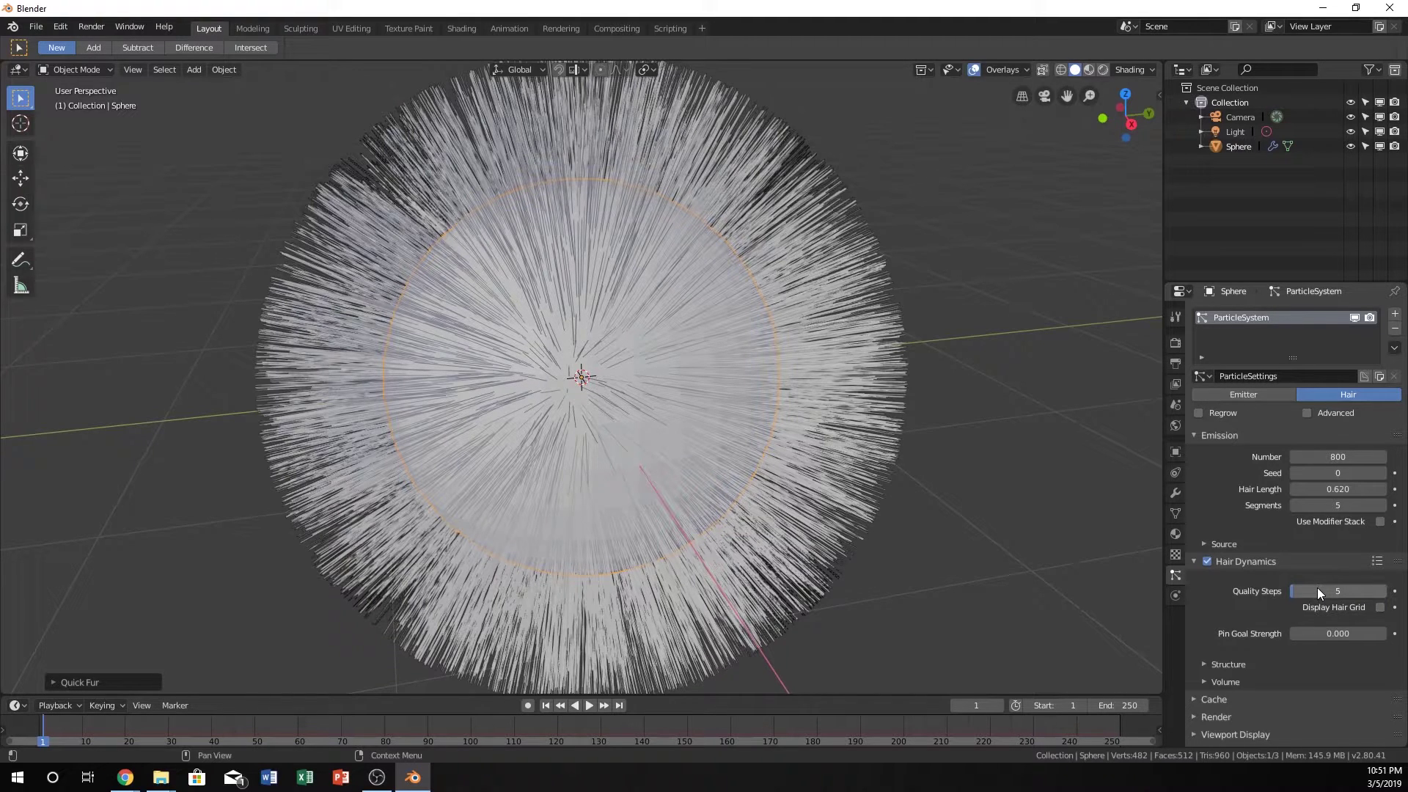
Reveal the Structure dynamics settings (mass 0.300, stiffness 0.500, damping 0.500) and play the hair simulation.
scroll(1286, 594, "down", 1)
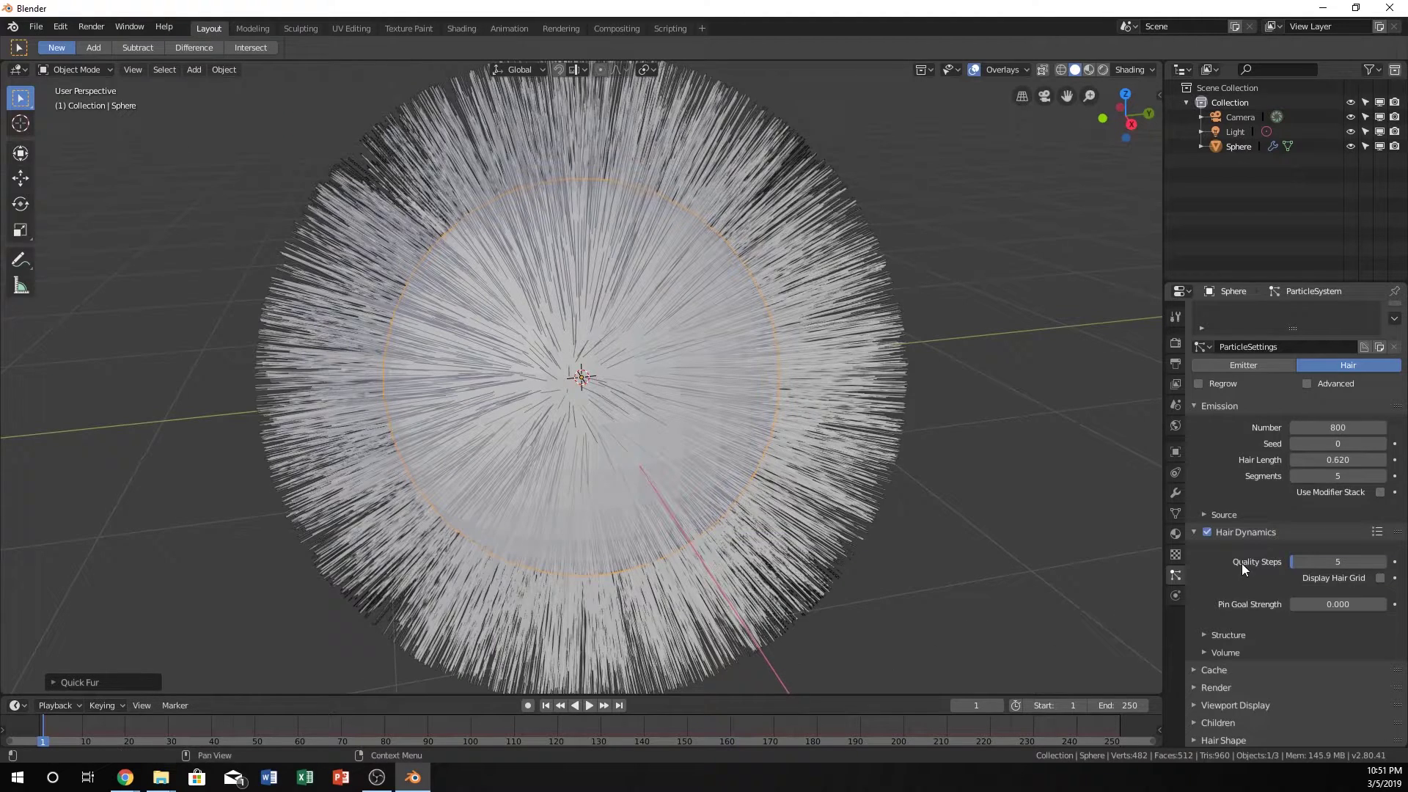
left_click(1212, 635)
scroll(1208, 602, "down", 3)
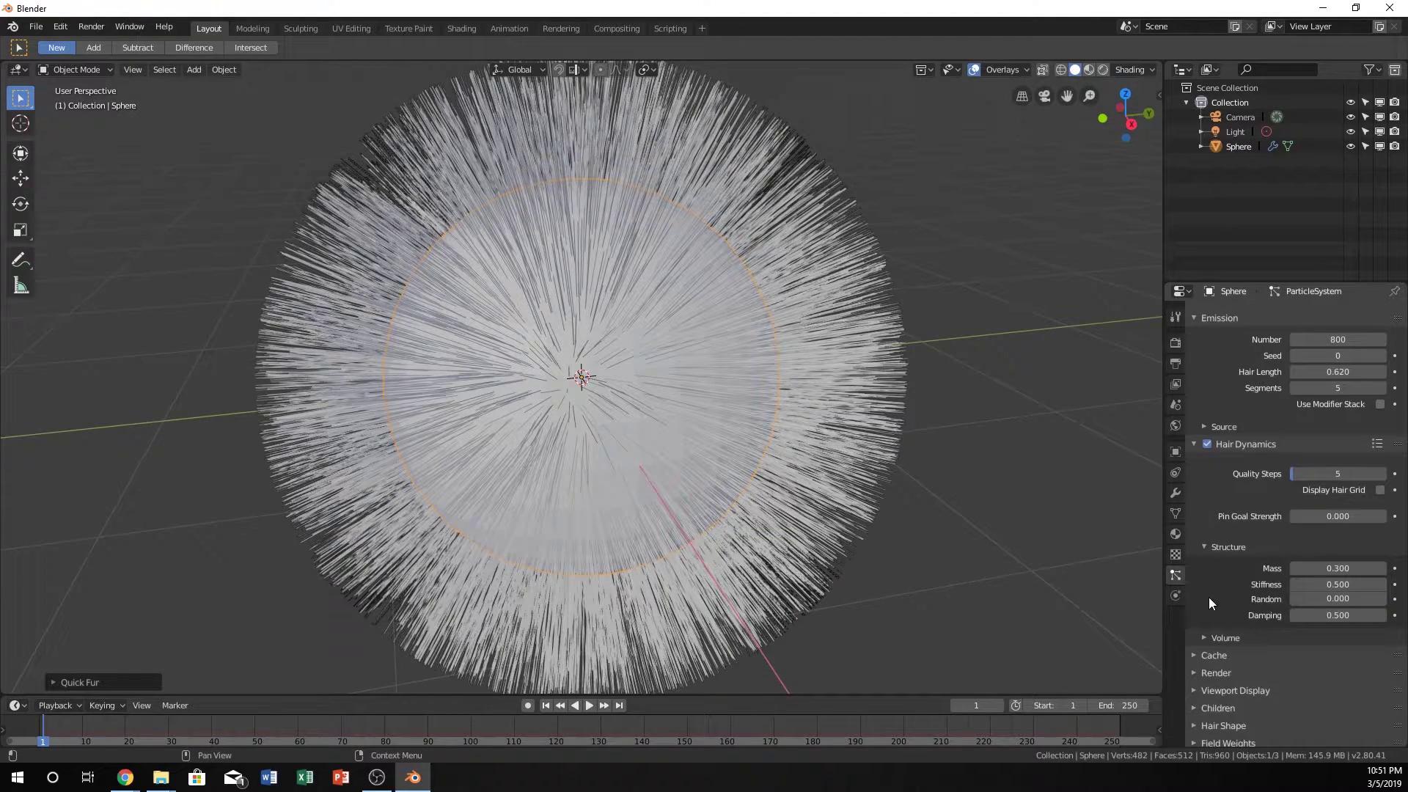
left_click(1220, 637)
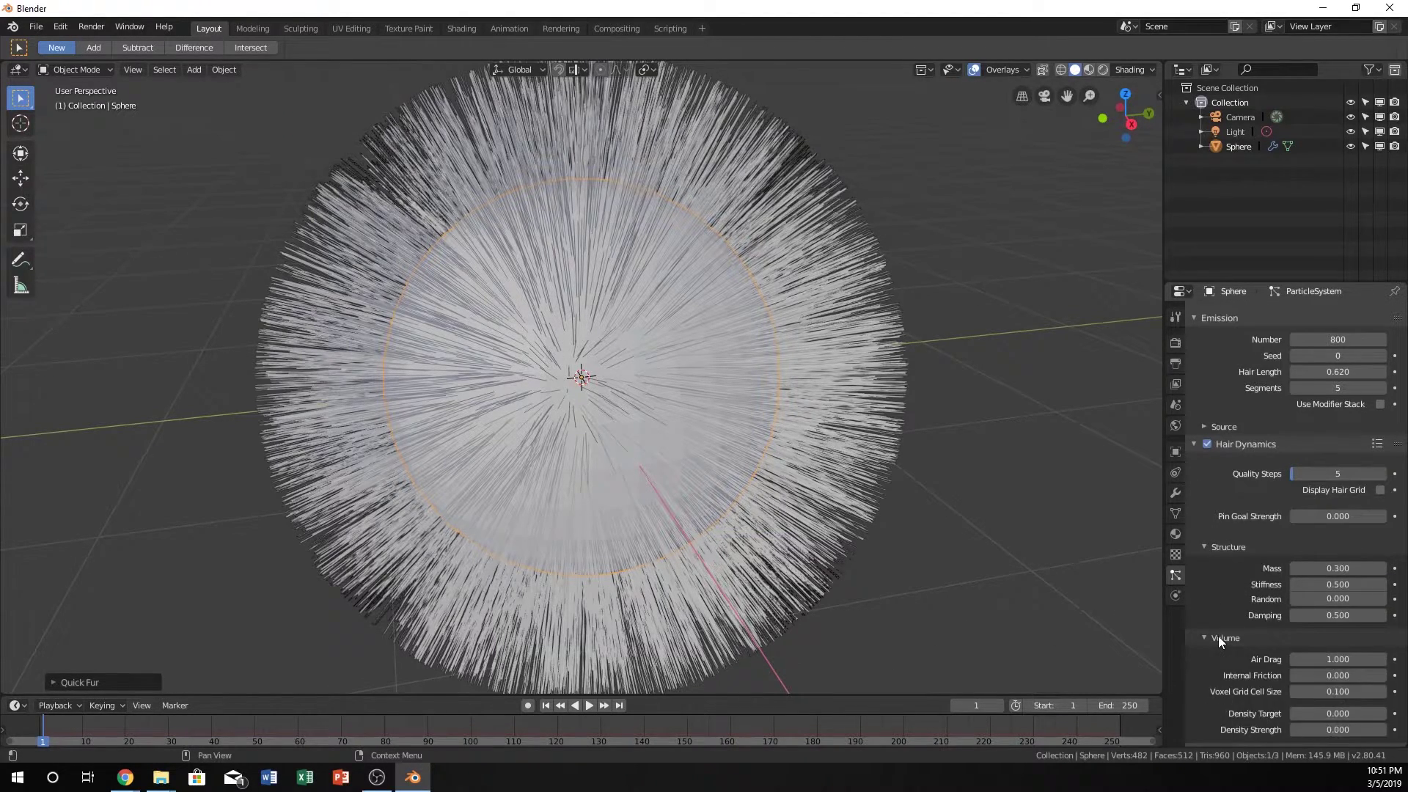
left_click(1217, 635)
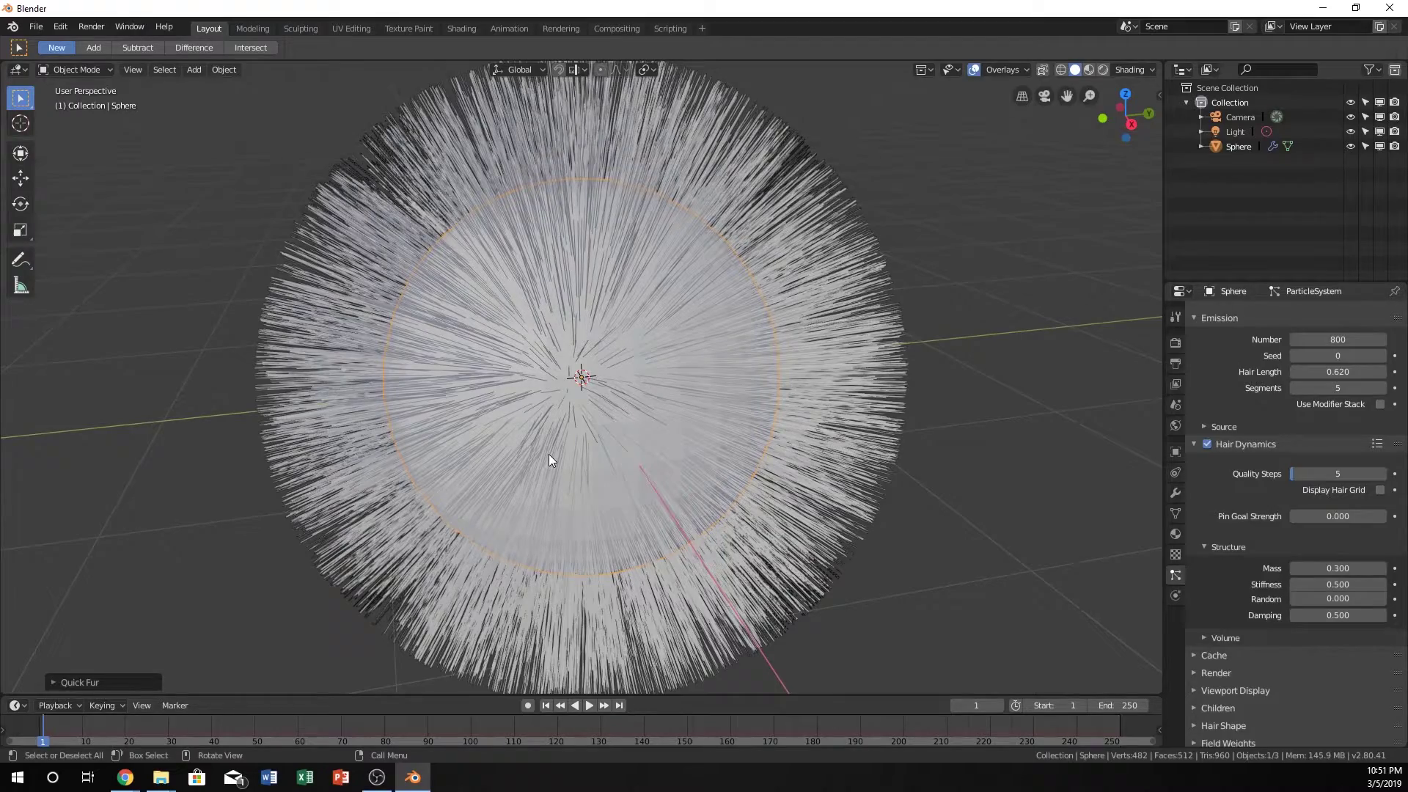
key("space")
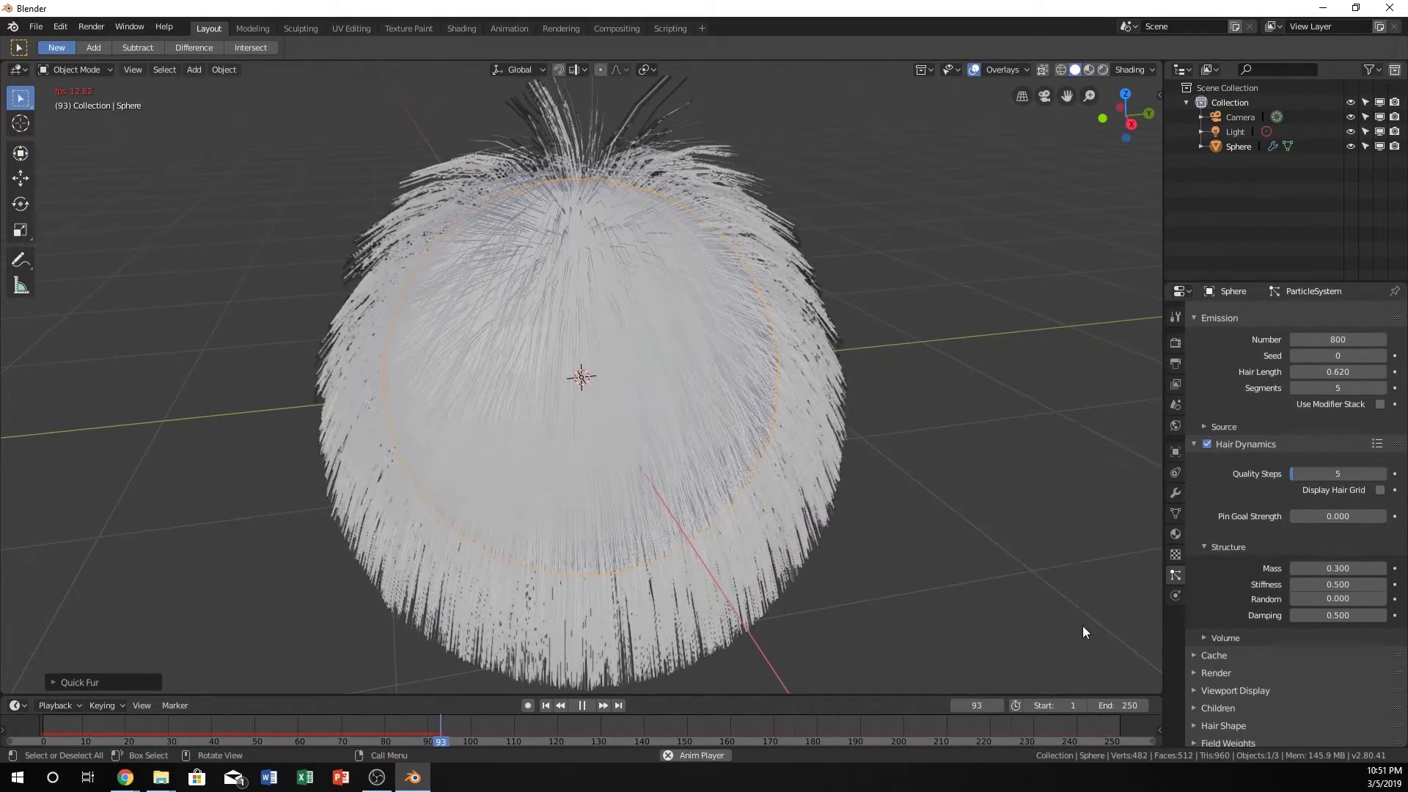
key("space")
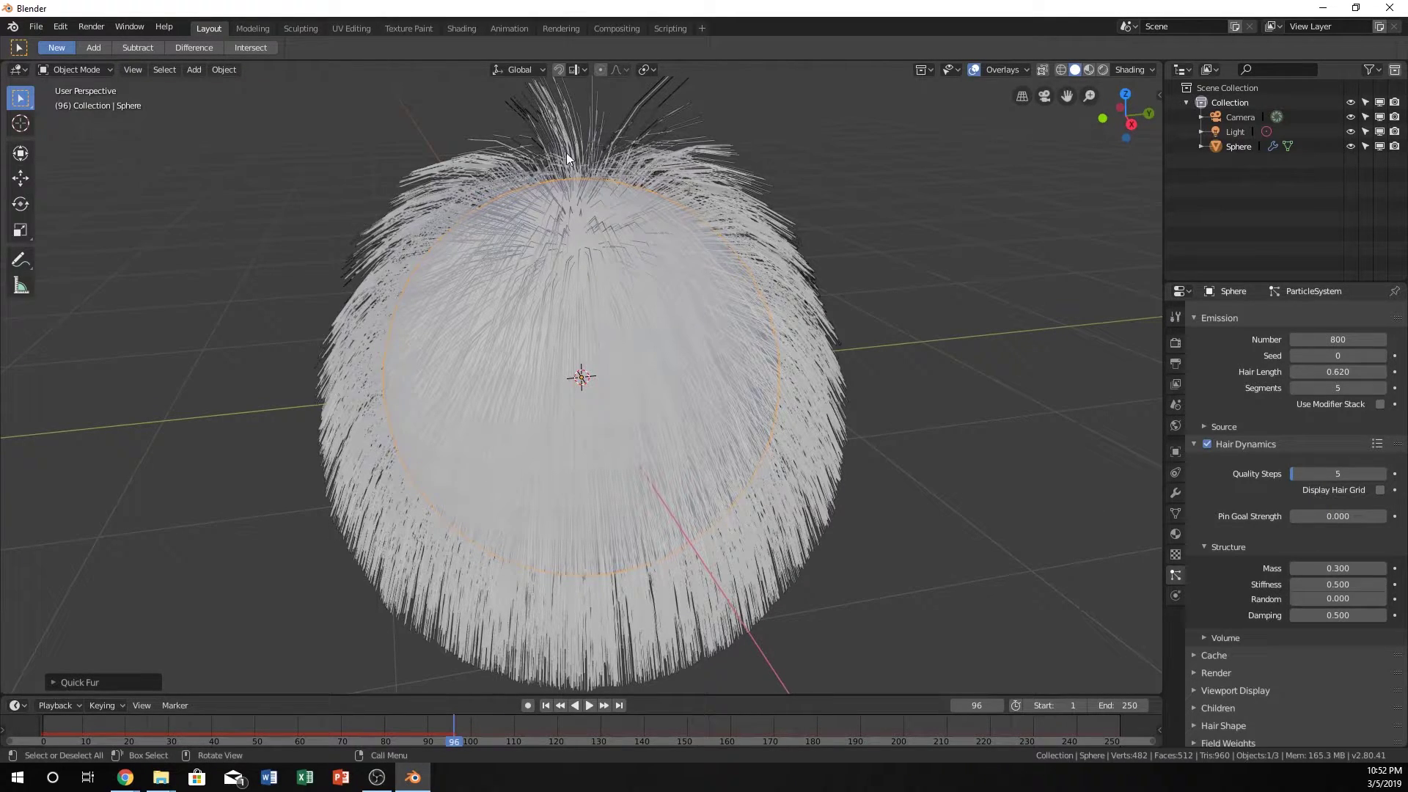
Set Structure Random to 1.000 and replay the hair simulation from frame 1.
left_click_drag(1319, 598, 1356, 599)
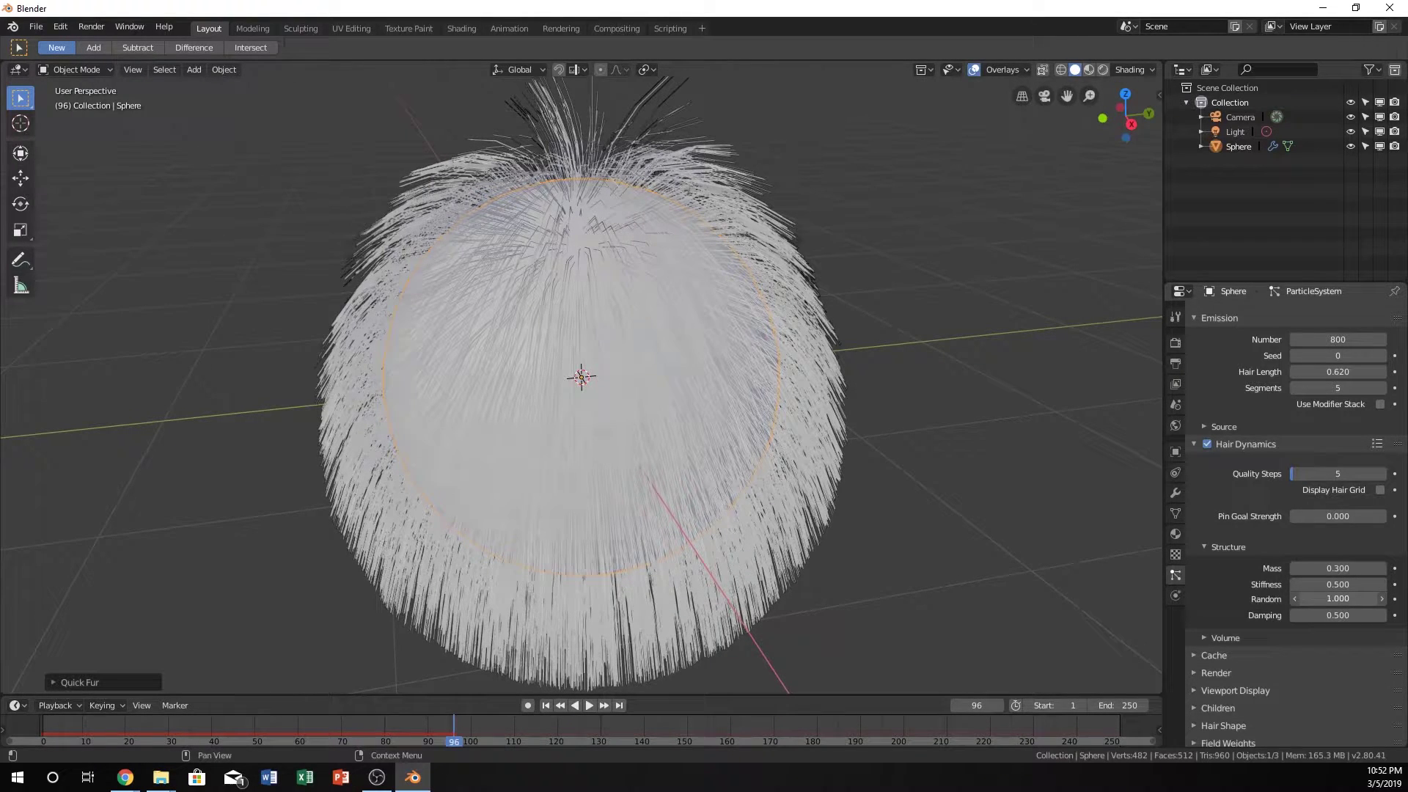
key("F12")
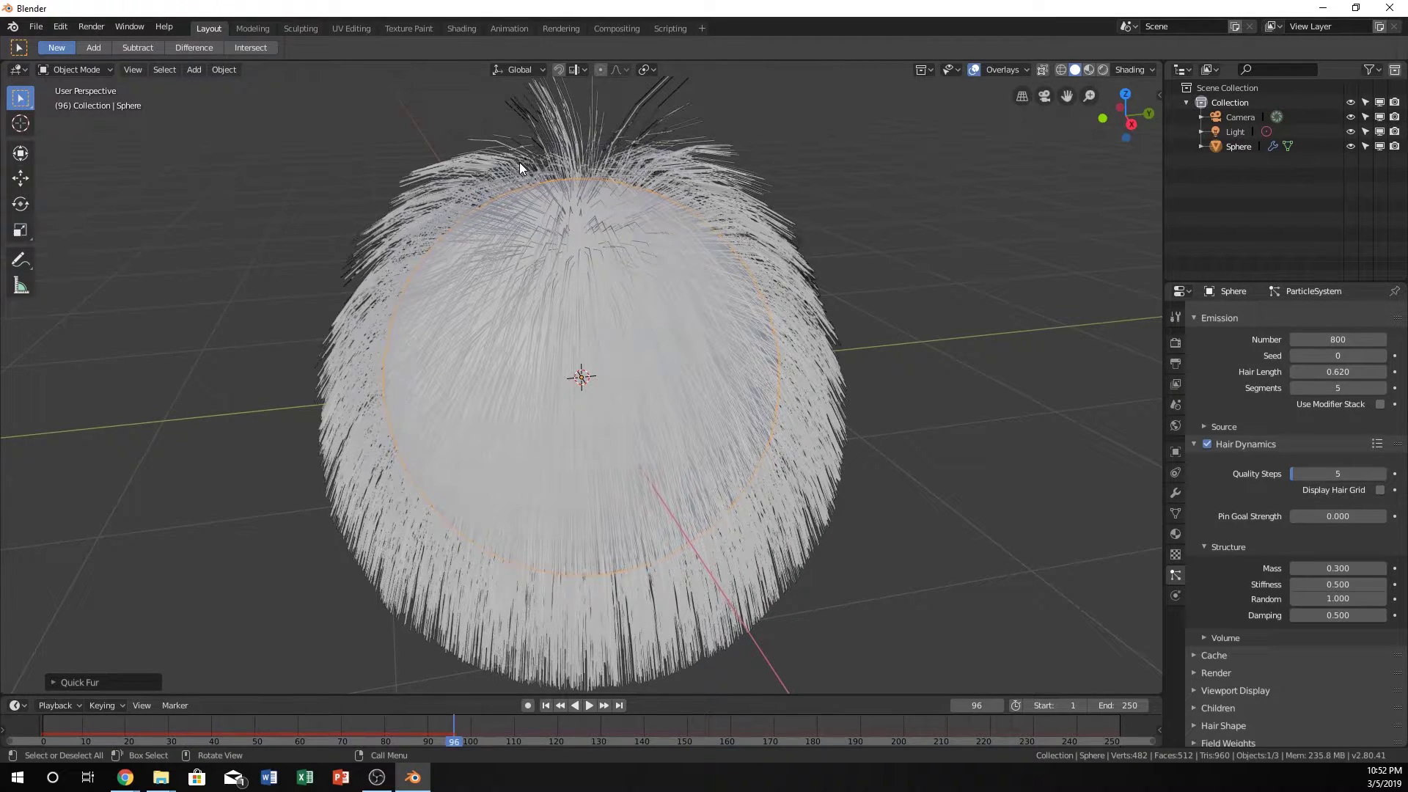
left_click_drag(447, 718, 37, 726)
key("space")
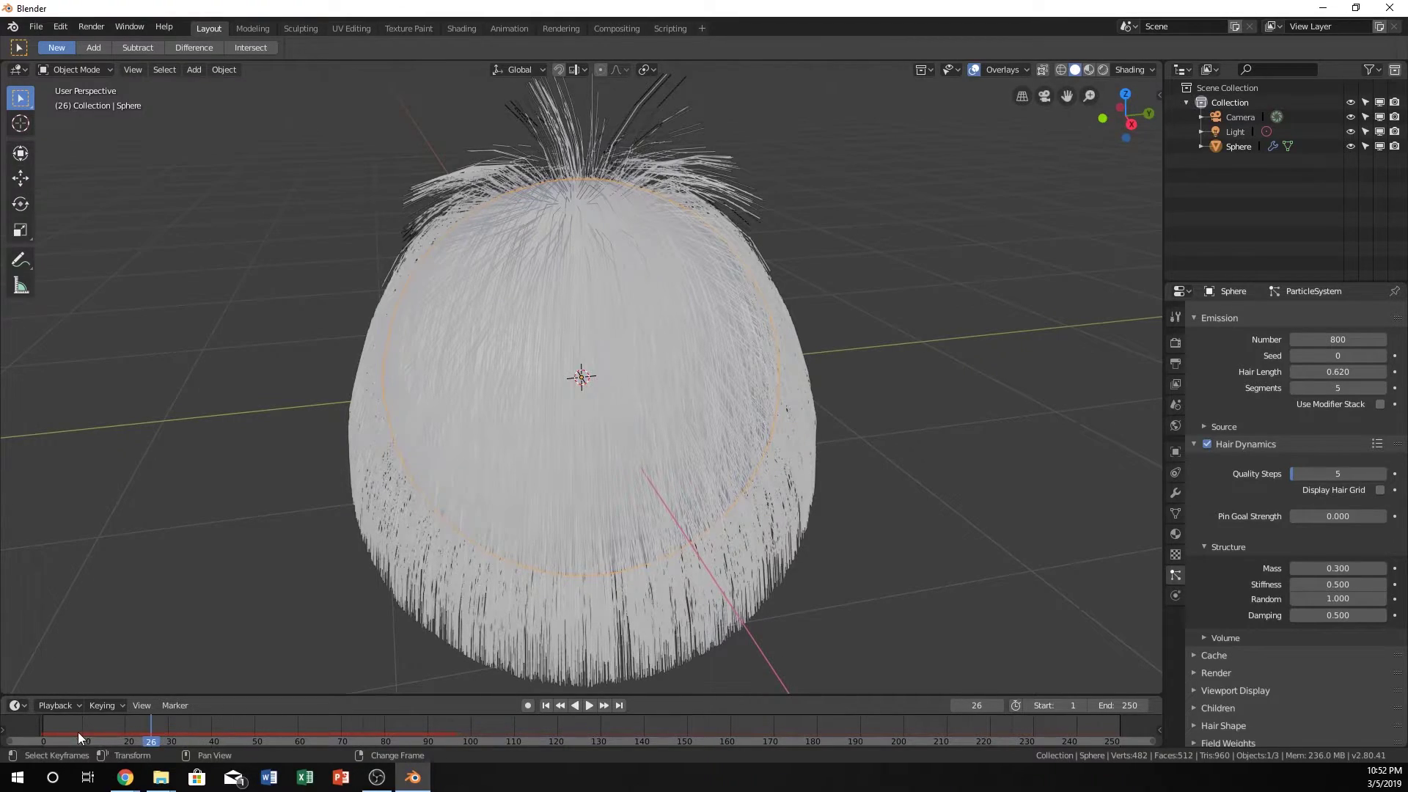
left_click(45, 731)
key("space")
key("space")
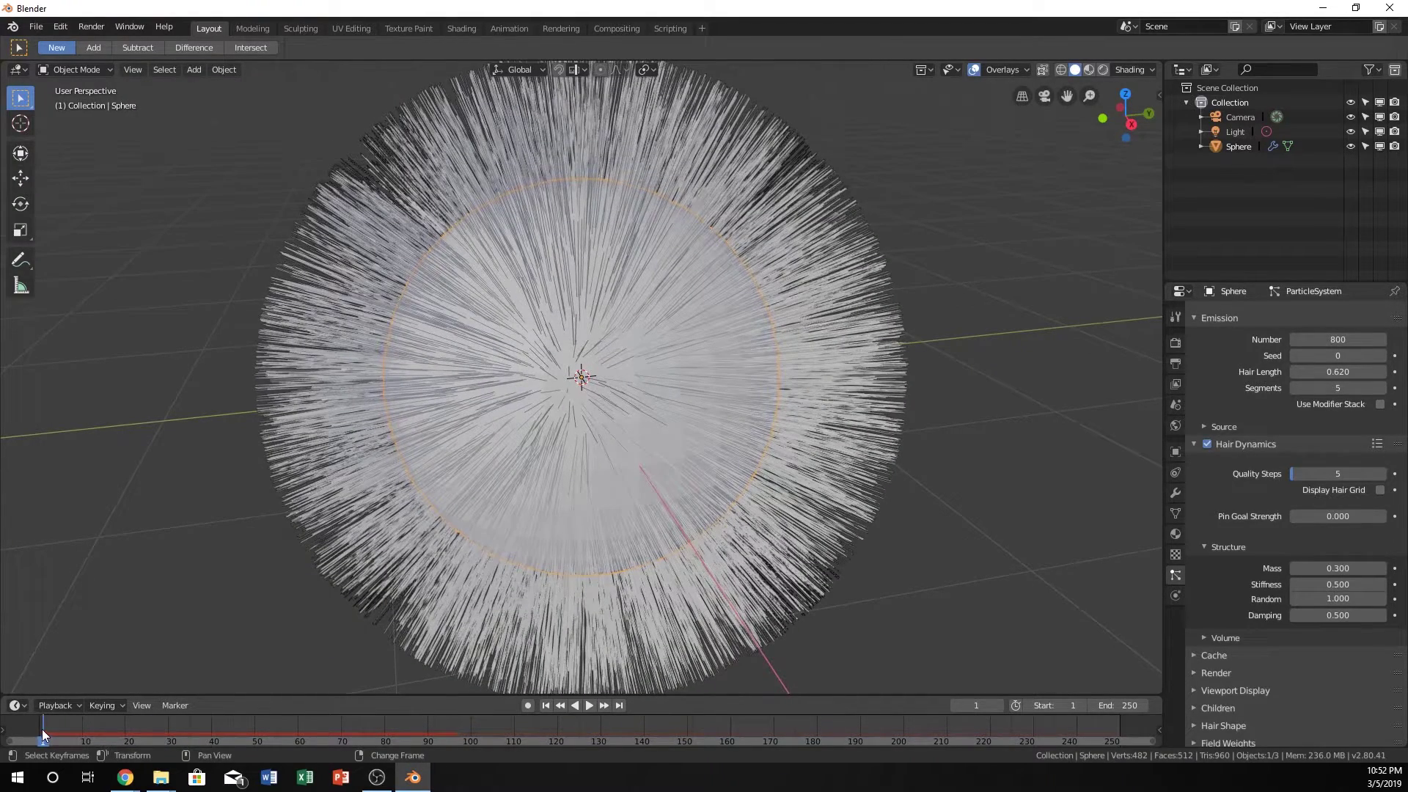
Expand the Hair Dynamics Cache panel, play the simulation, and scrub the timeline back toward the start.
left_click(1220, 656)
scroll(1239, 652, "down", 4)
scroll(1254, 608, "down", 2)
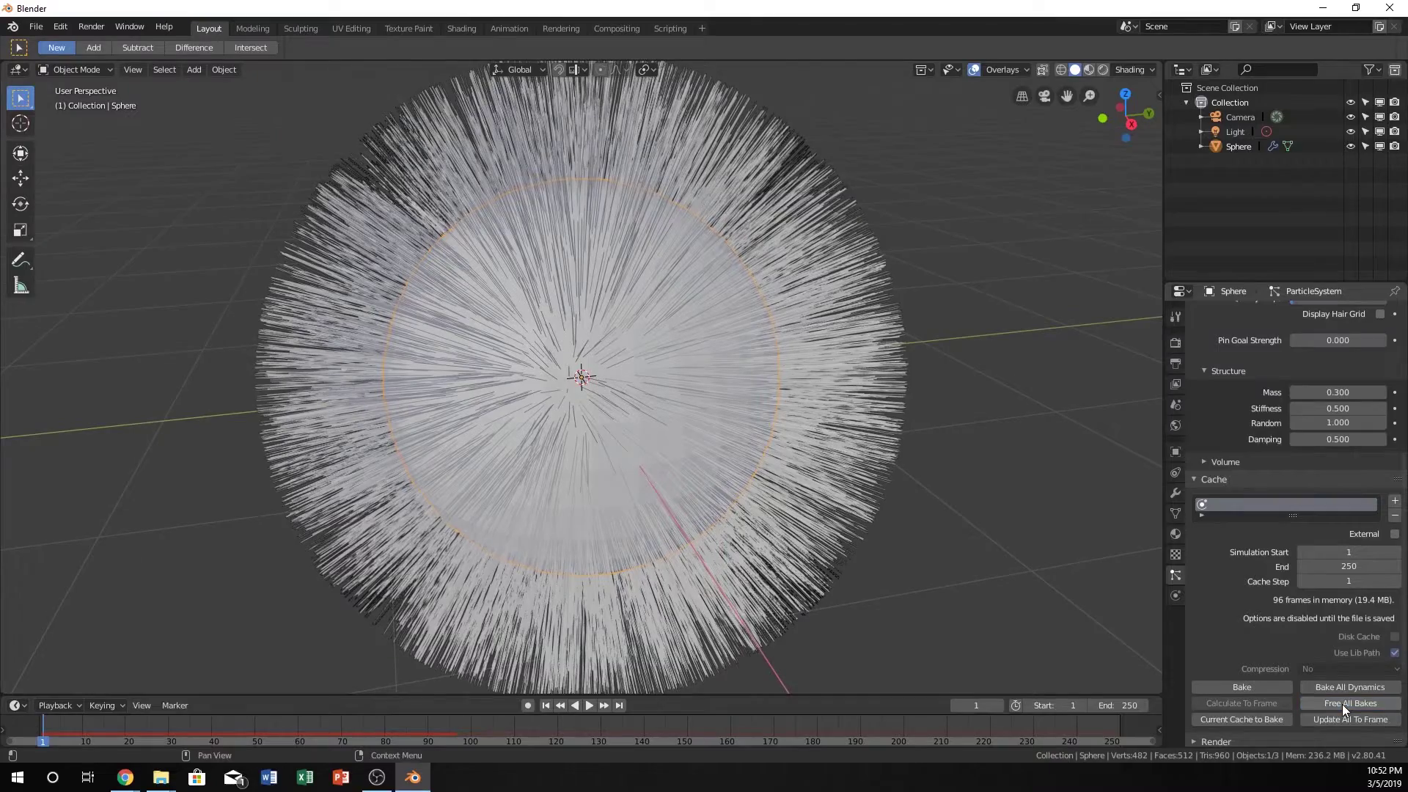
key("space")
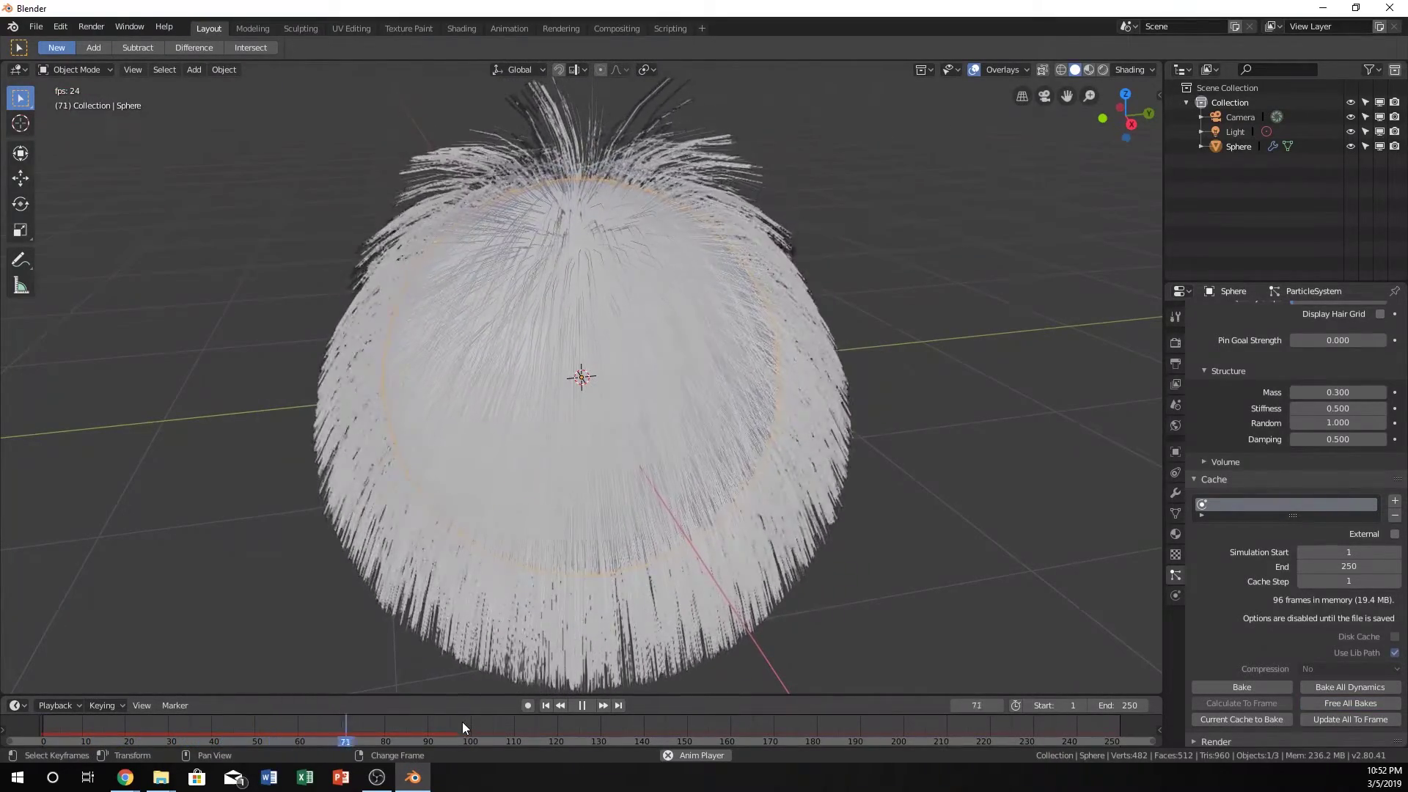
key("space")
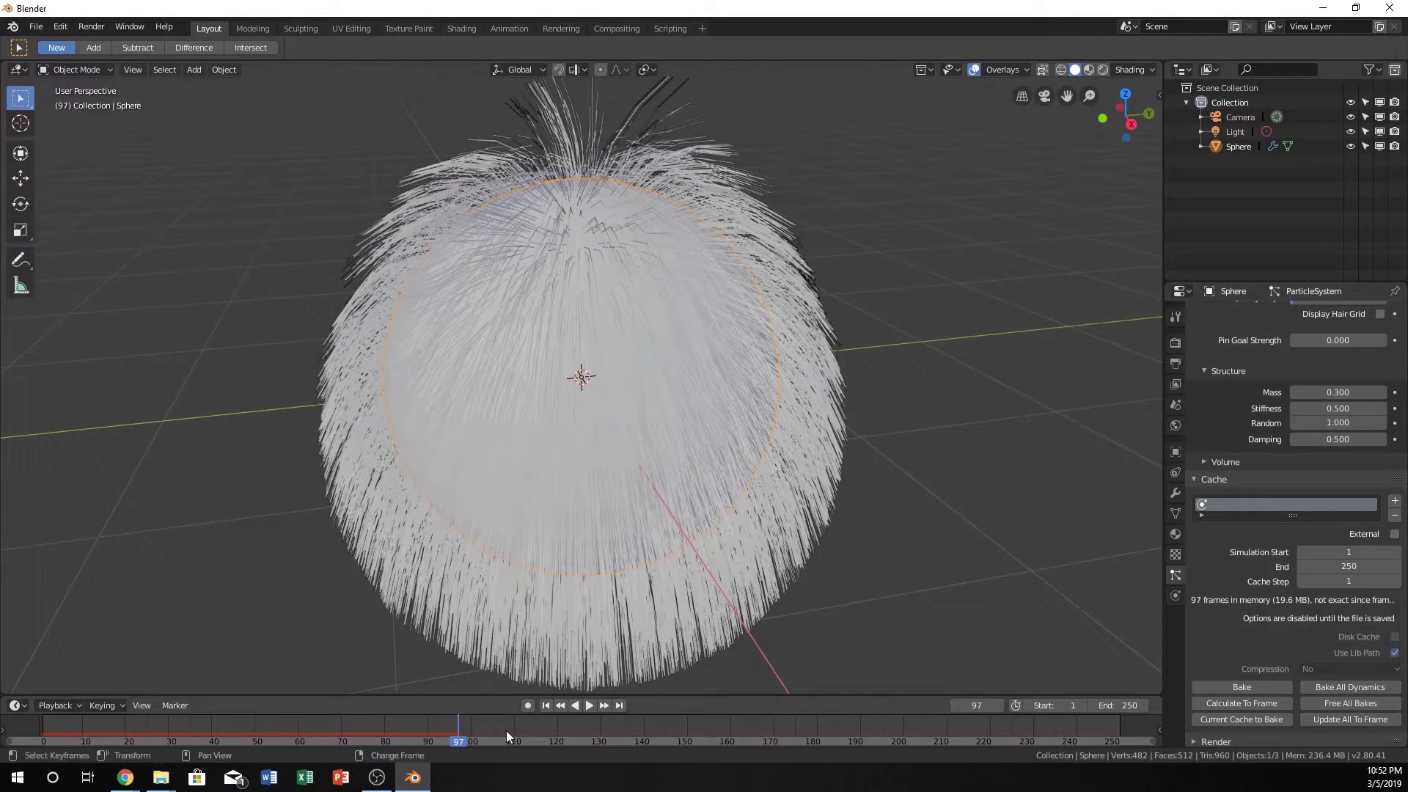
left_click_drag(456, 725, 355, 726)
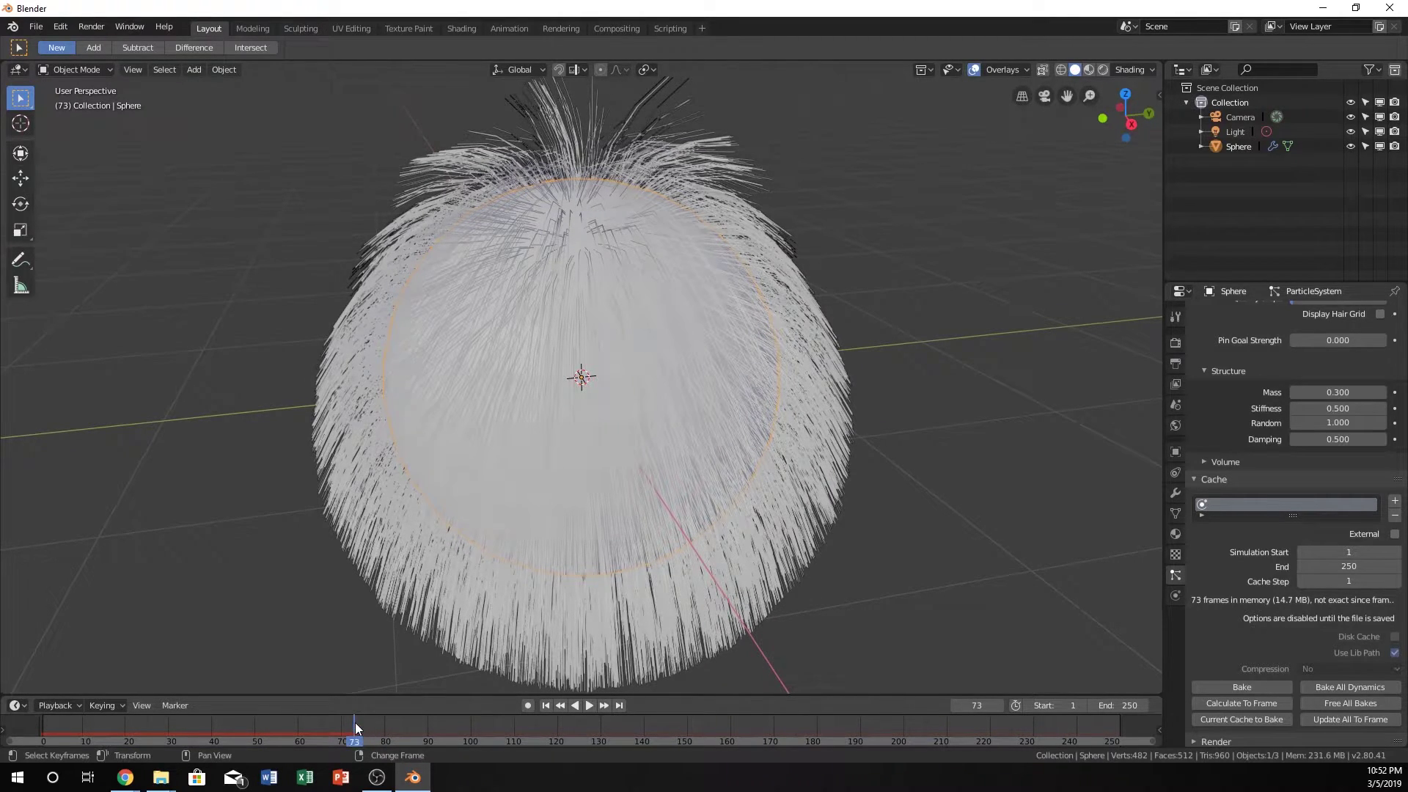
left_click_drag(353, 726, 39, 719)
Set Structure Random to 0.500 and replay the simulation from frame 1.
key("space")
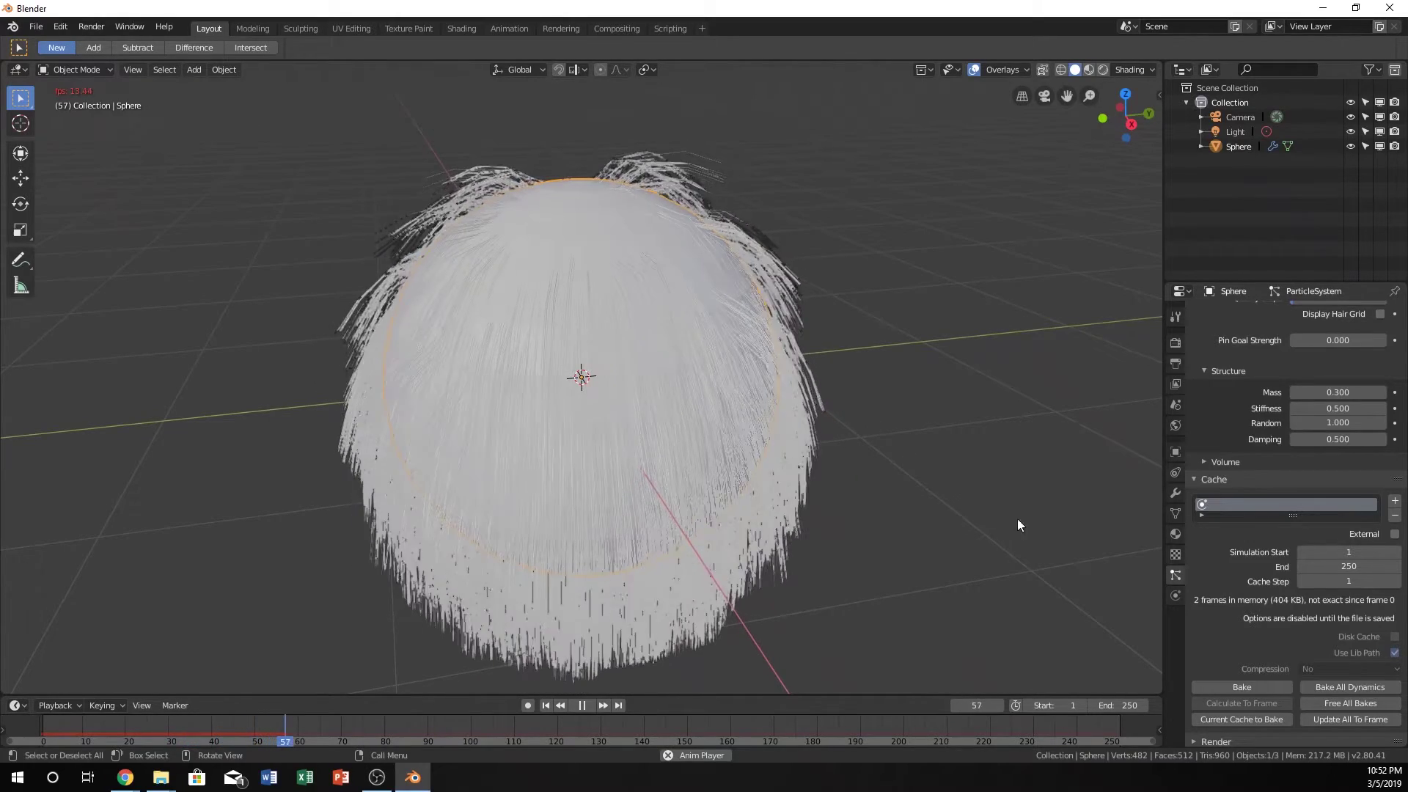
key("space")
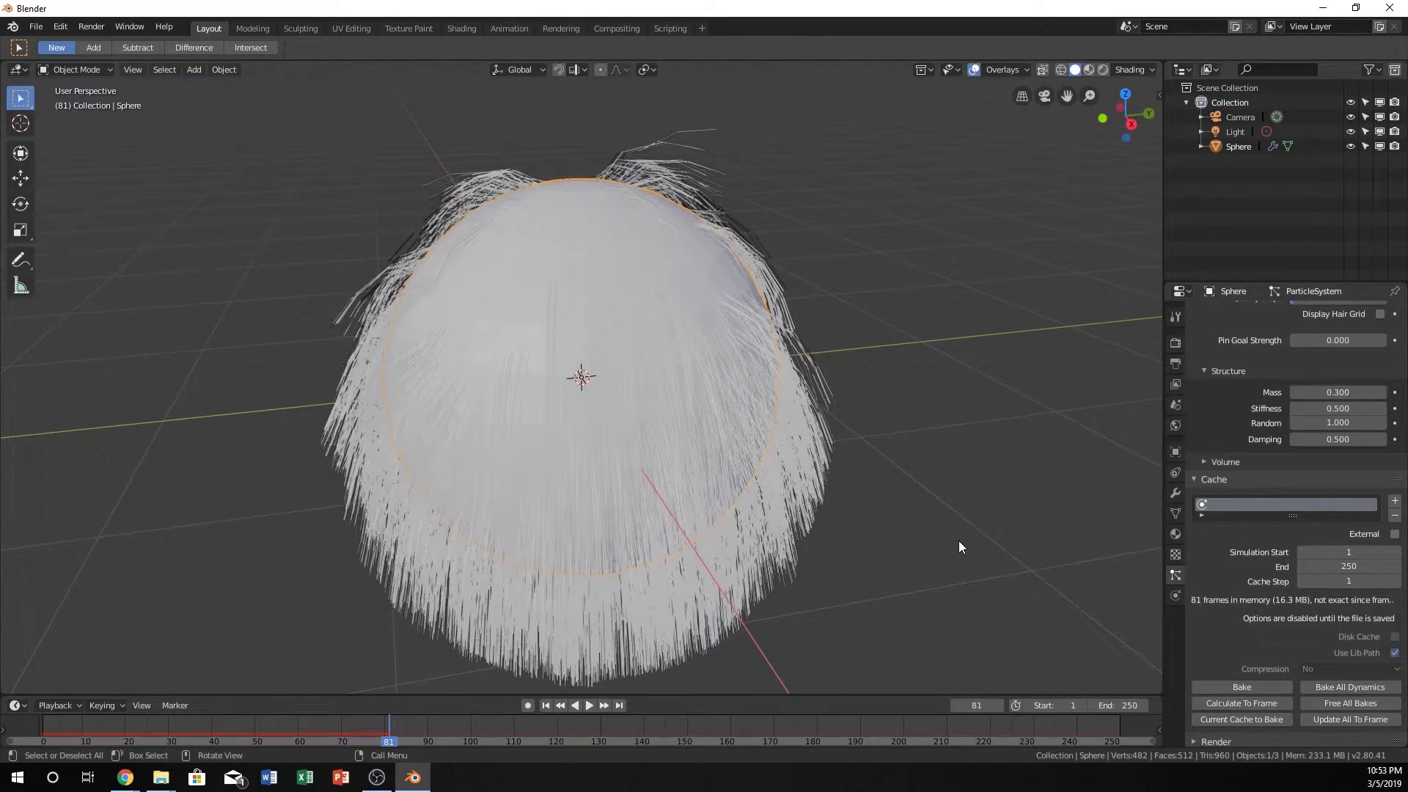
left_click(1328, 422)
type("0.5")
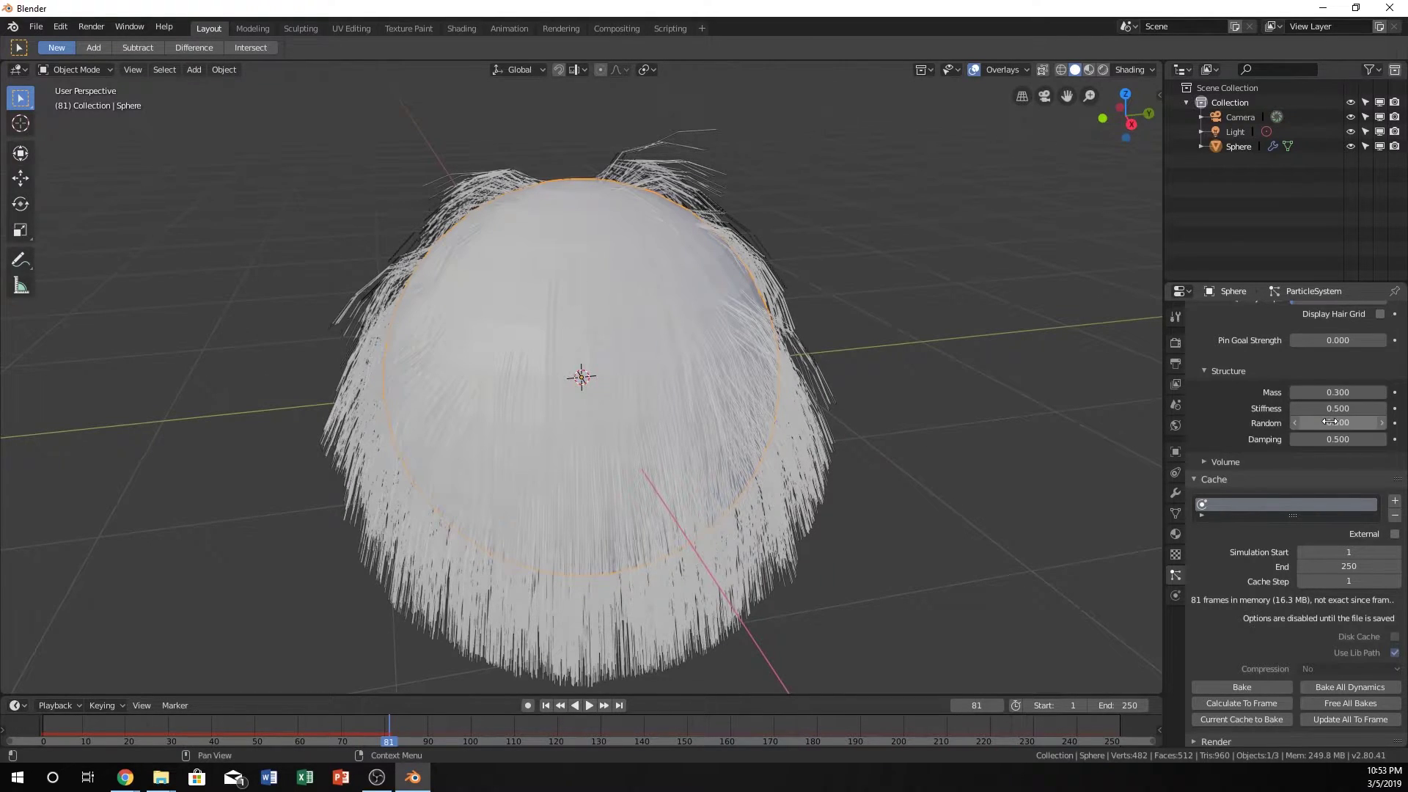
key("Return")
left_click_drag(394, 729, 37, 717)
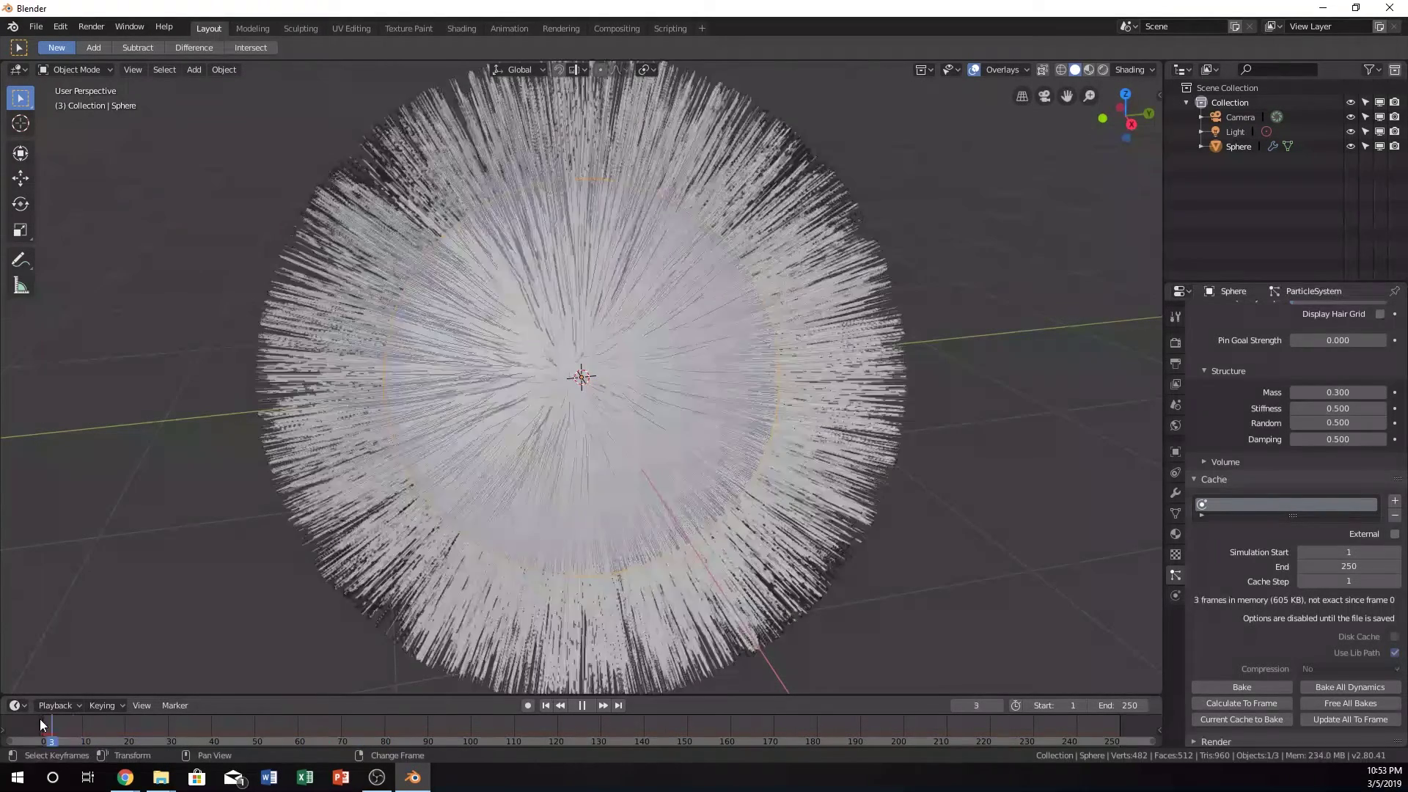
key("space")
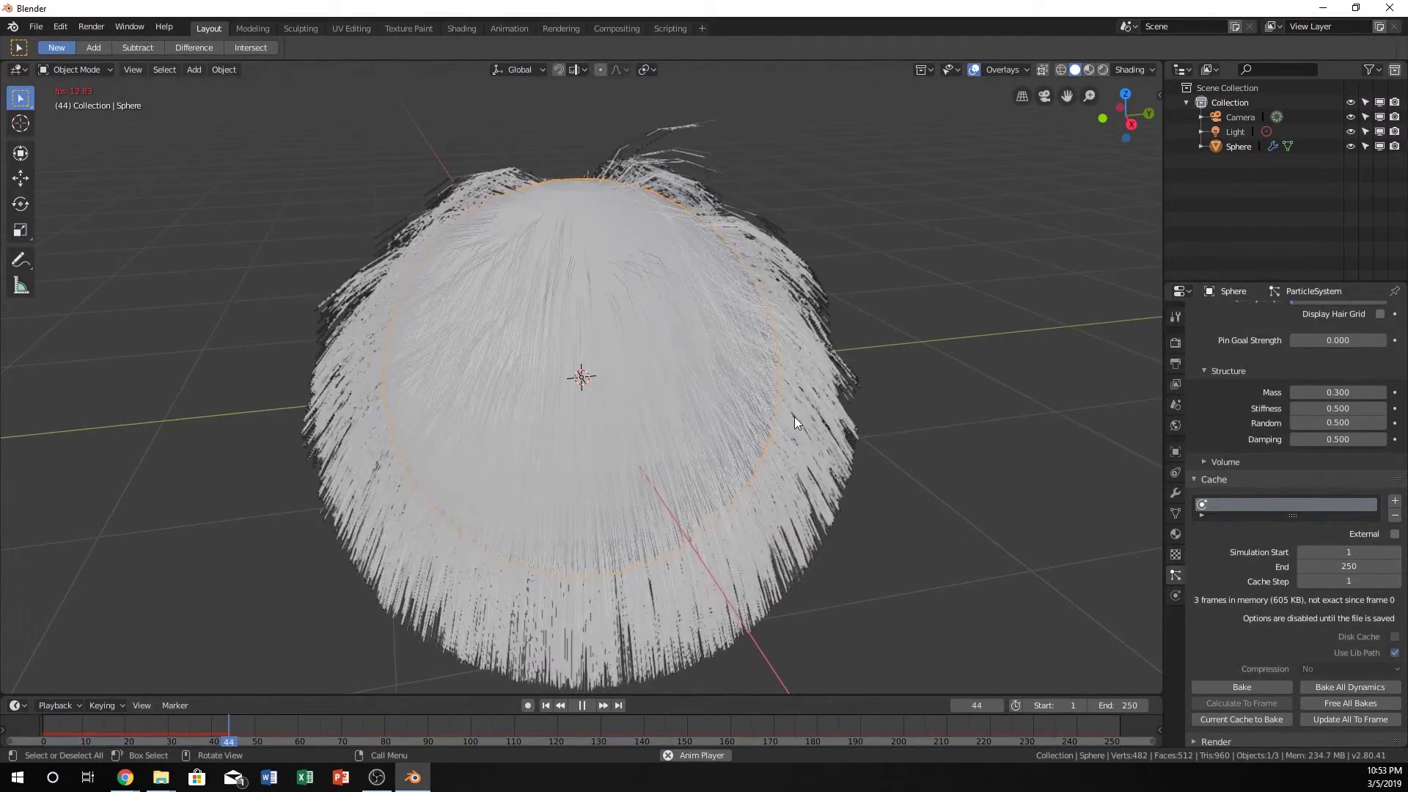
Set Structure Stiffness to 0.800, replay from frame 1, and orbit to view the sphere from above.
key("space")
left_click(1331, 407)
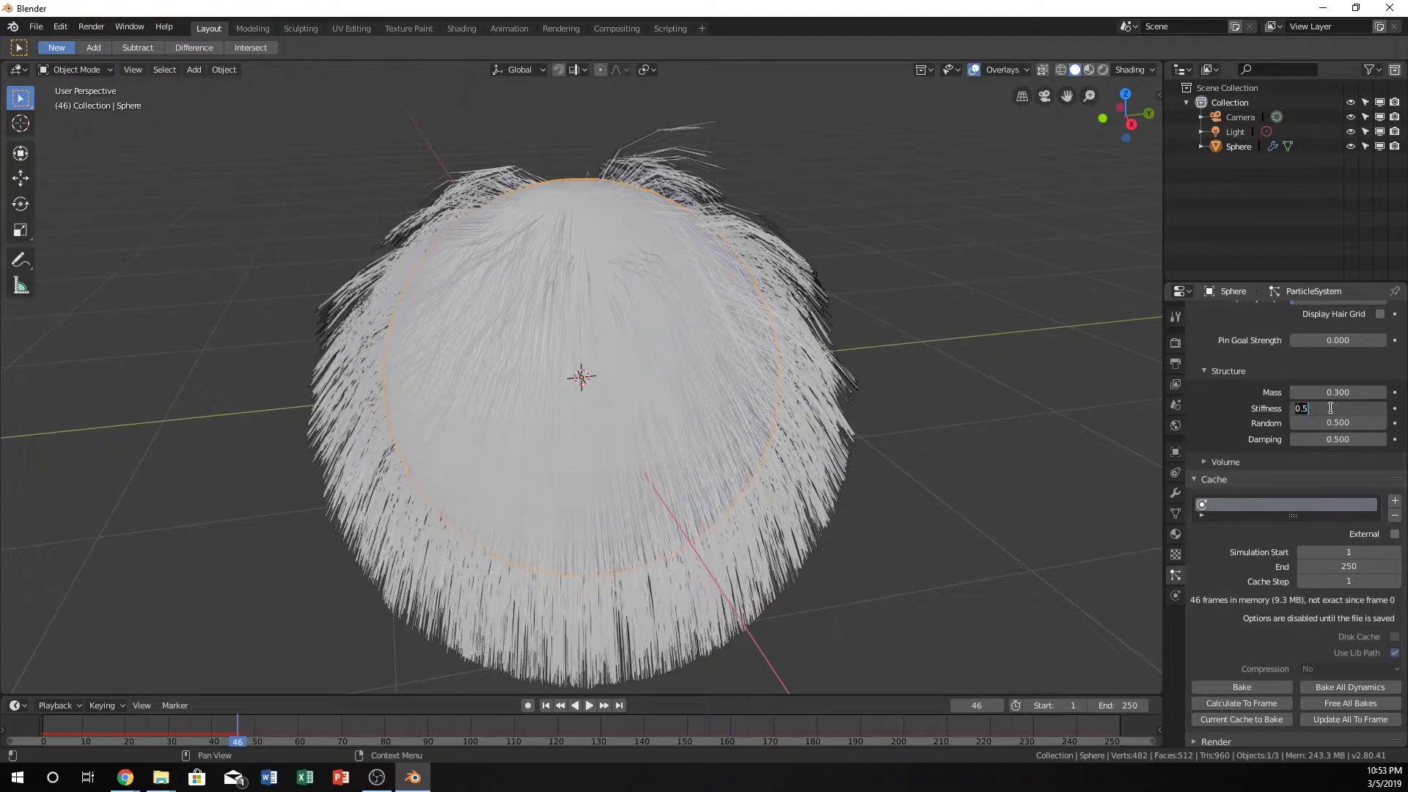
key("Escape")
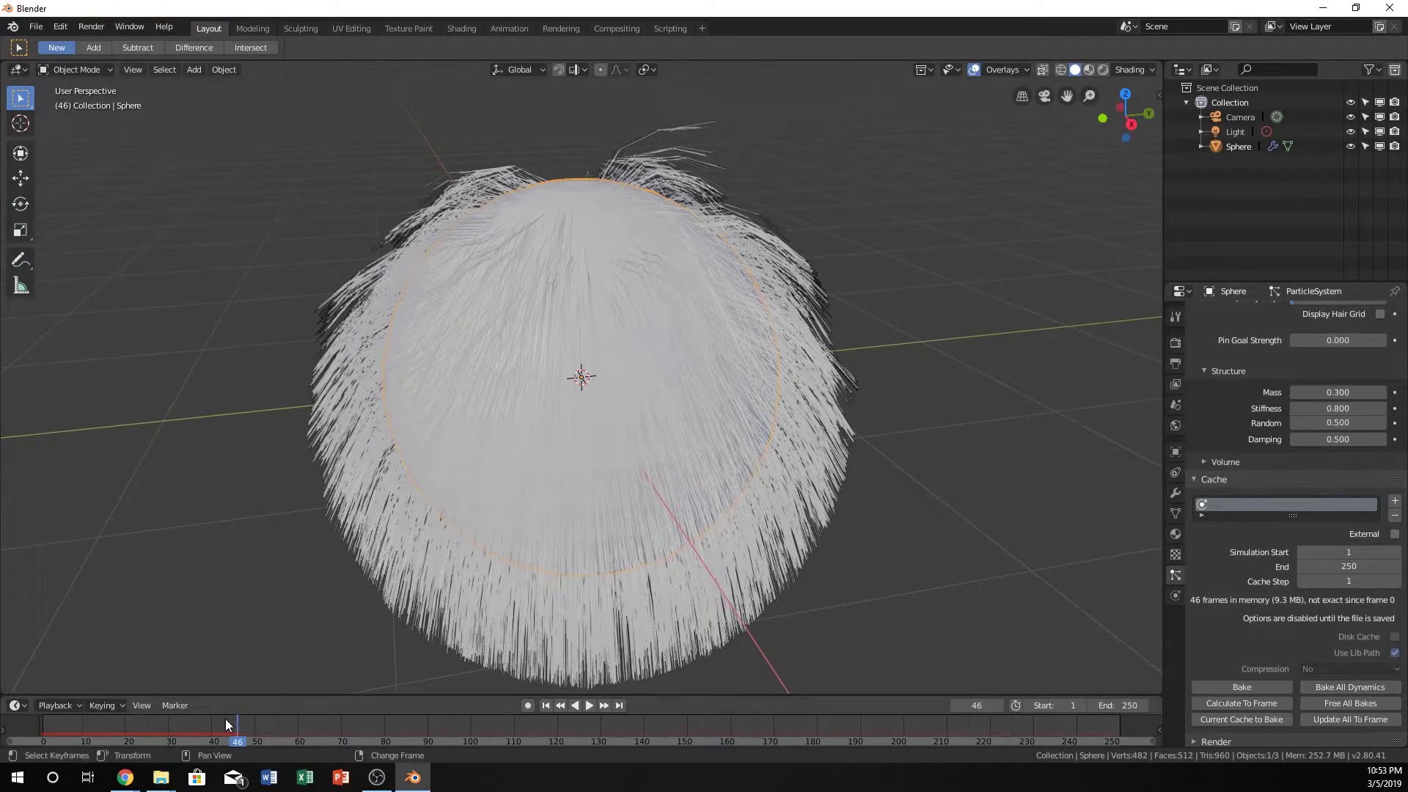
key("space")
left_click_drag(222, 736, 4, 747)
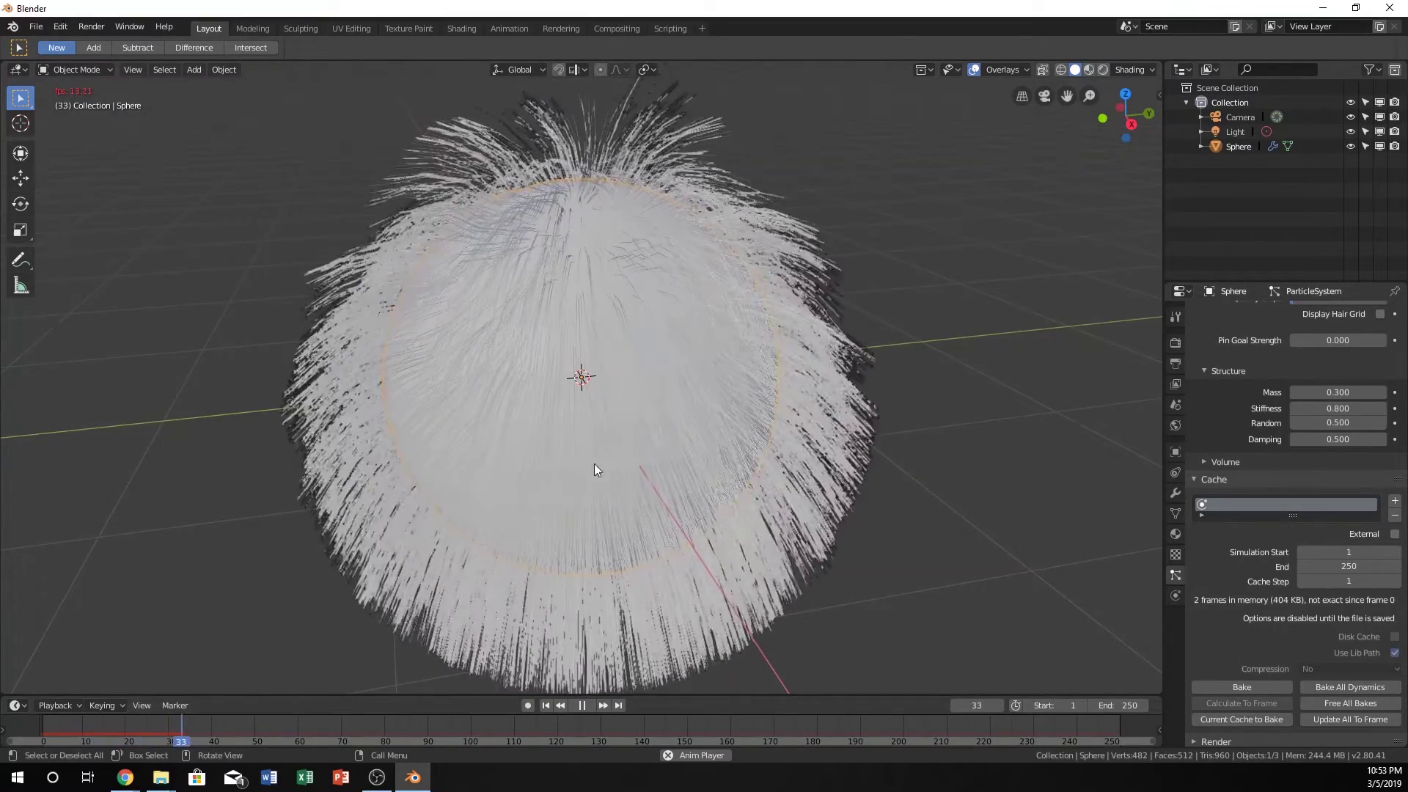
middle_click_drag(595, 276, 630, 305)
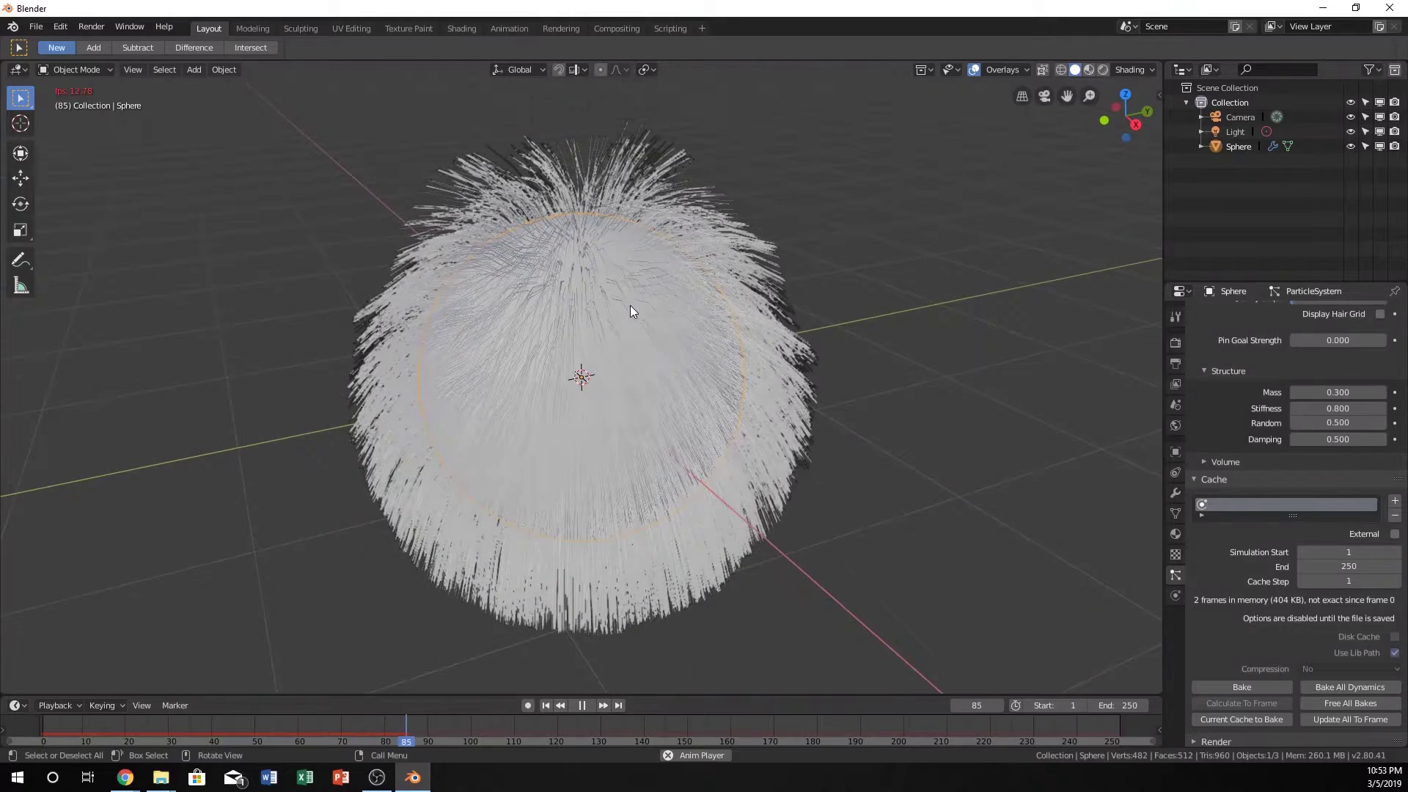
key("space")
scroll(1255, 590, "down", 7)
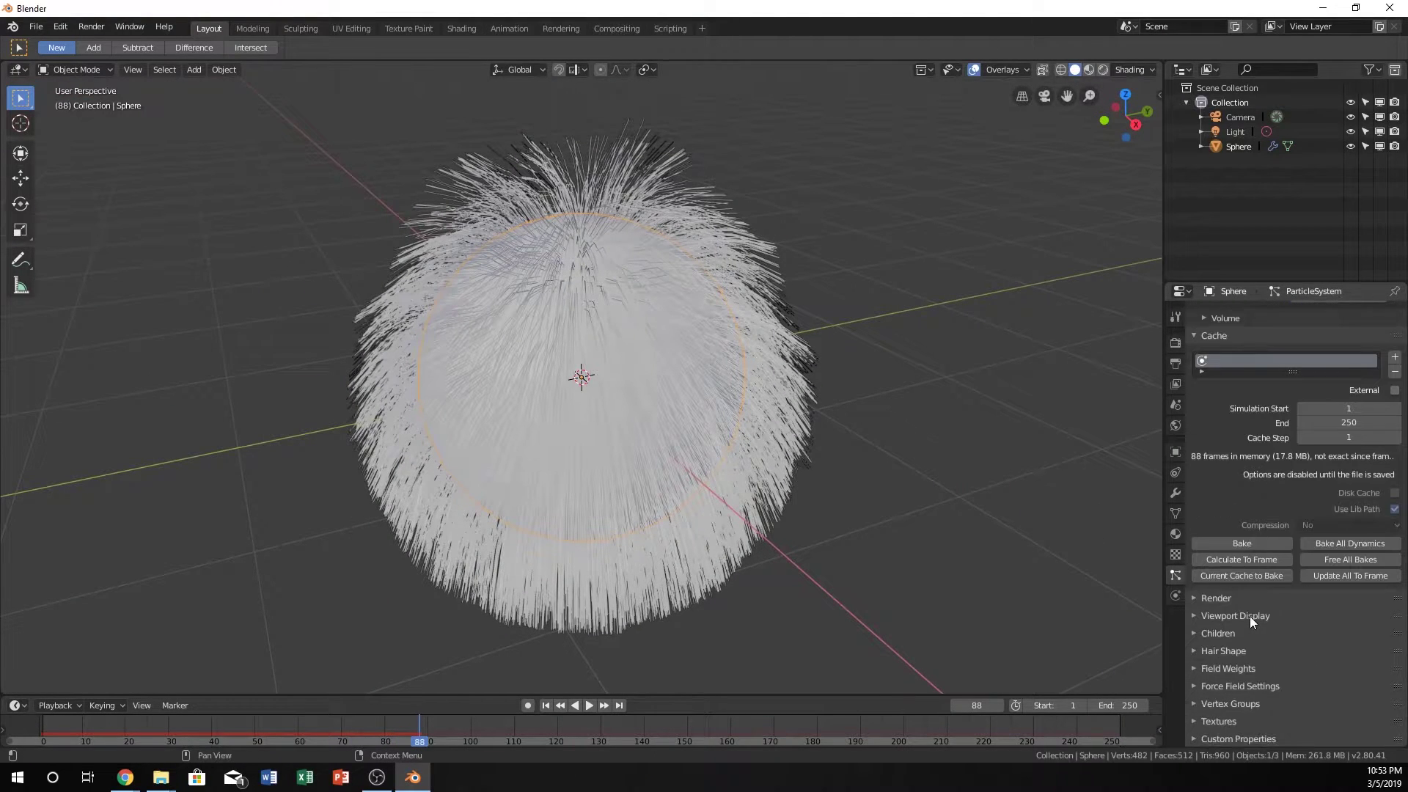
scroll(1249, 616, "up", 9)
scroll(1295, 628, "down", 7)
Expand the Children panel and raise the child Display Amount to 100, then orbit to view it.
left_click(1193, 635)
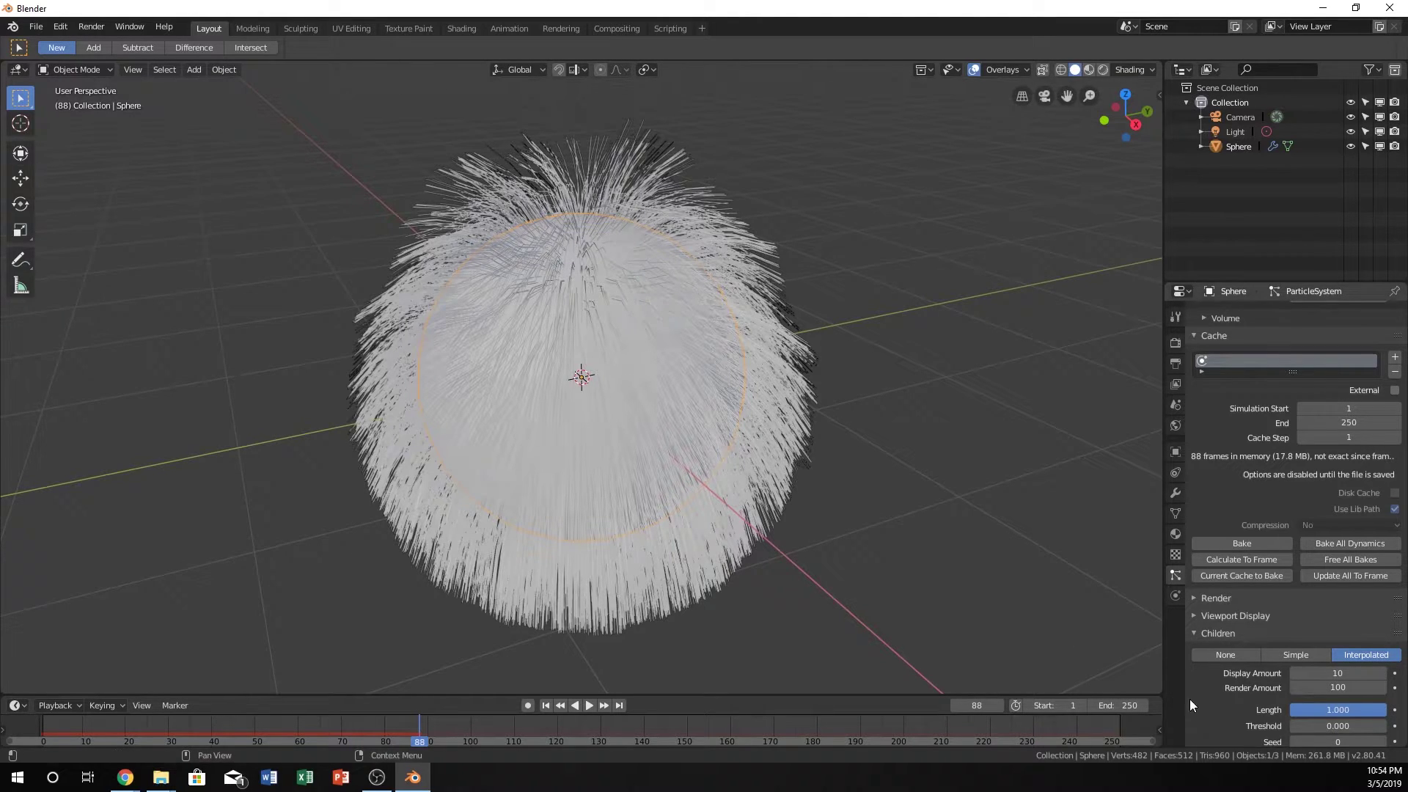
scroll(1217, 699, "down", 3)
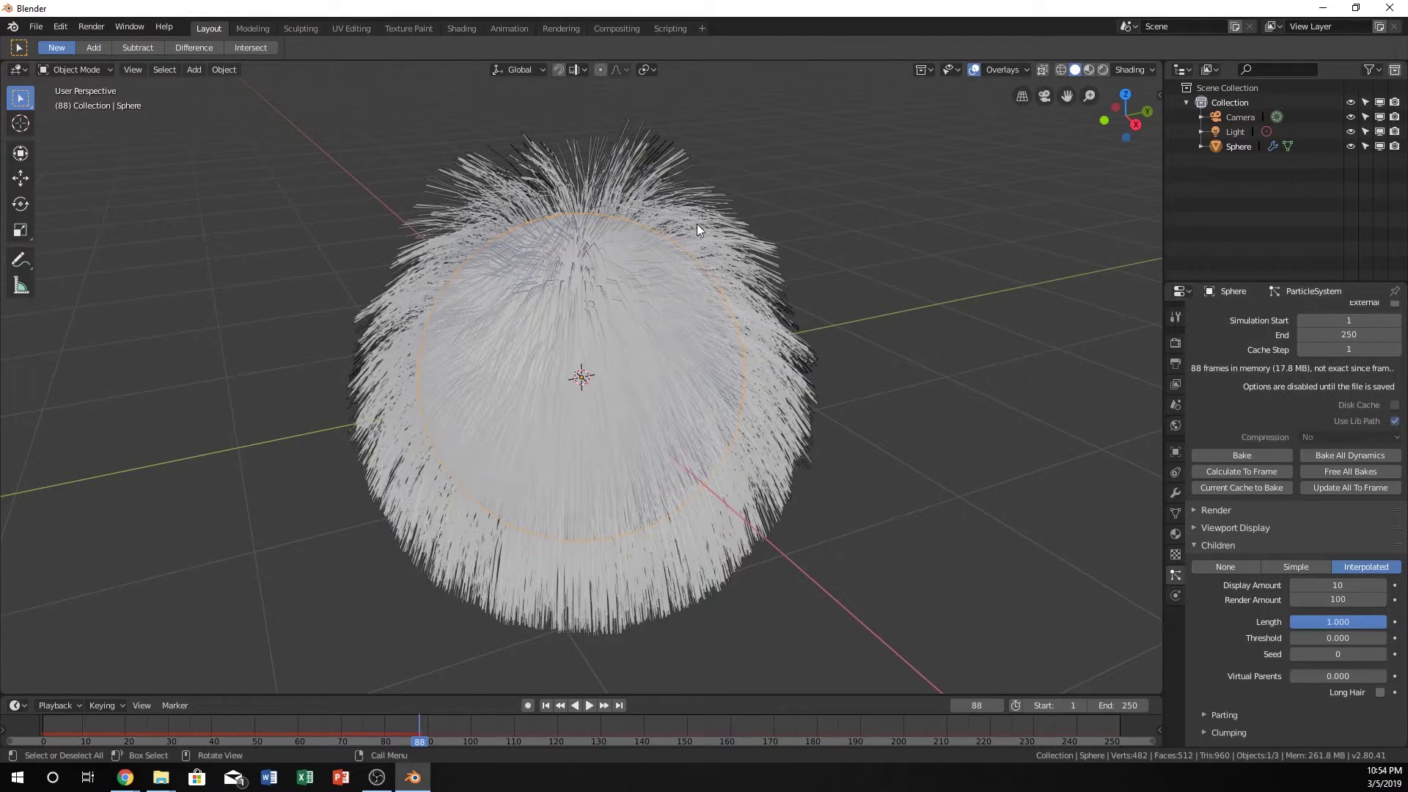
left_click(1323, 587)
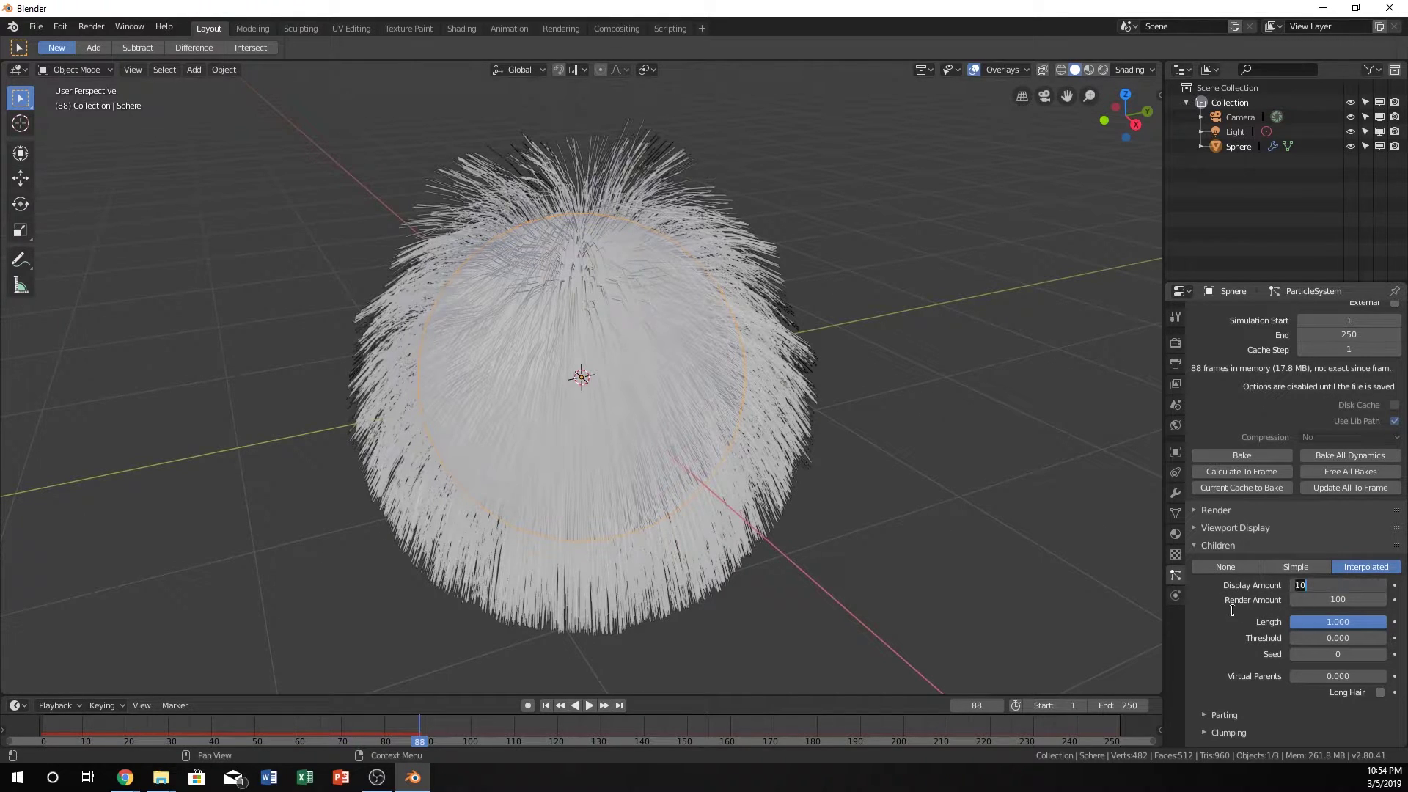
key("End")
type("0")
key("Return")
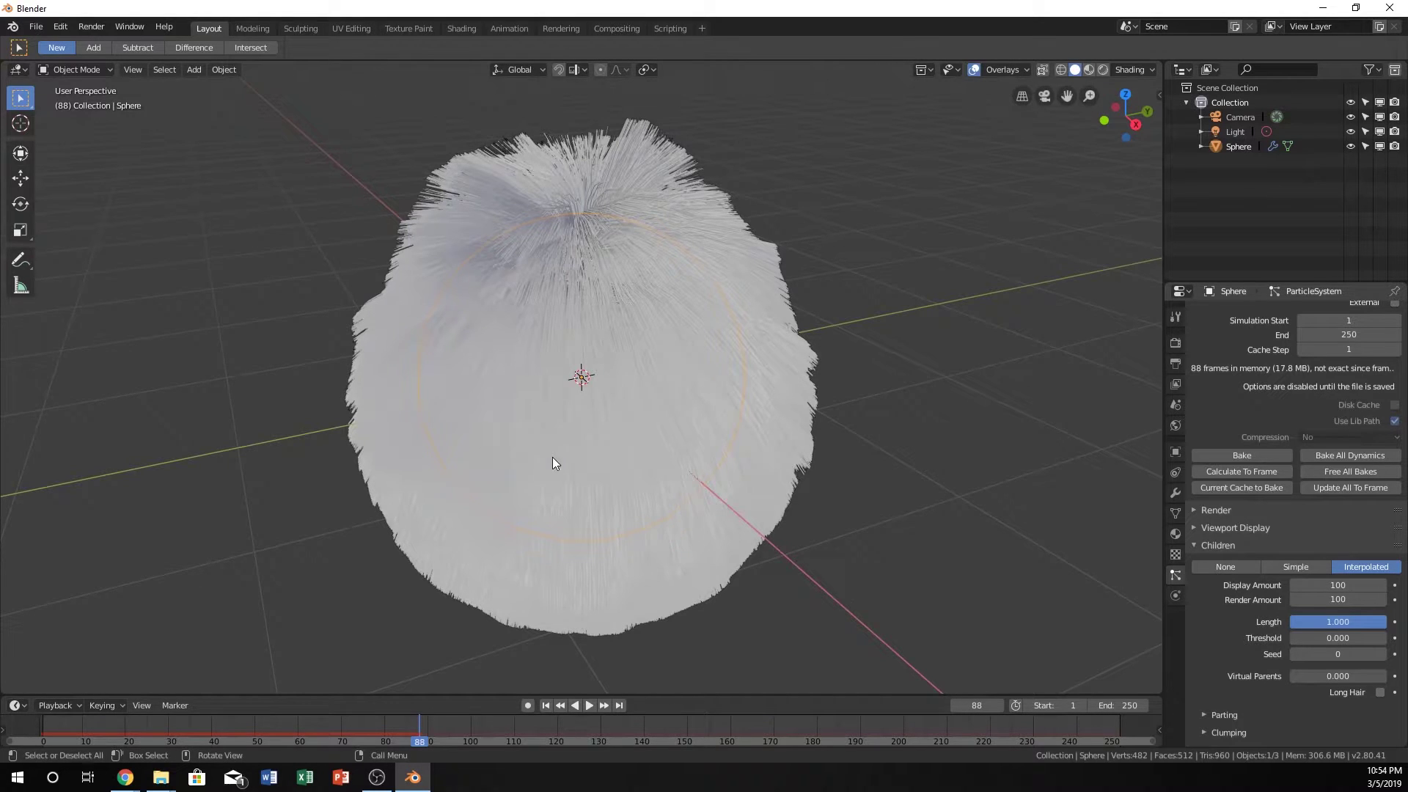
middle_click_drag(553, 459, 918, 674)
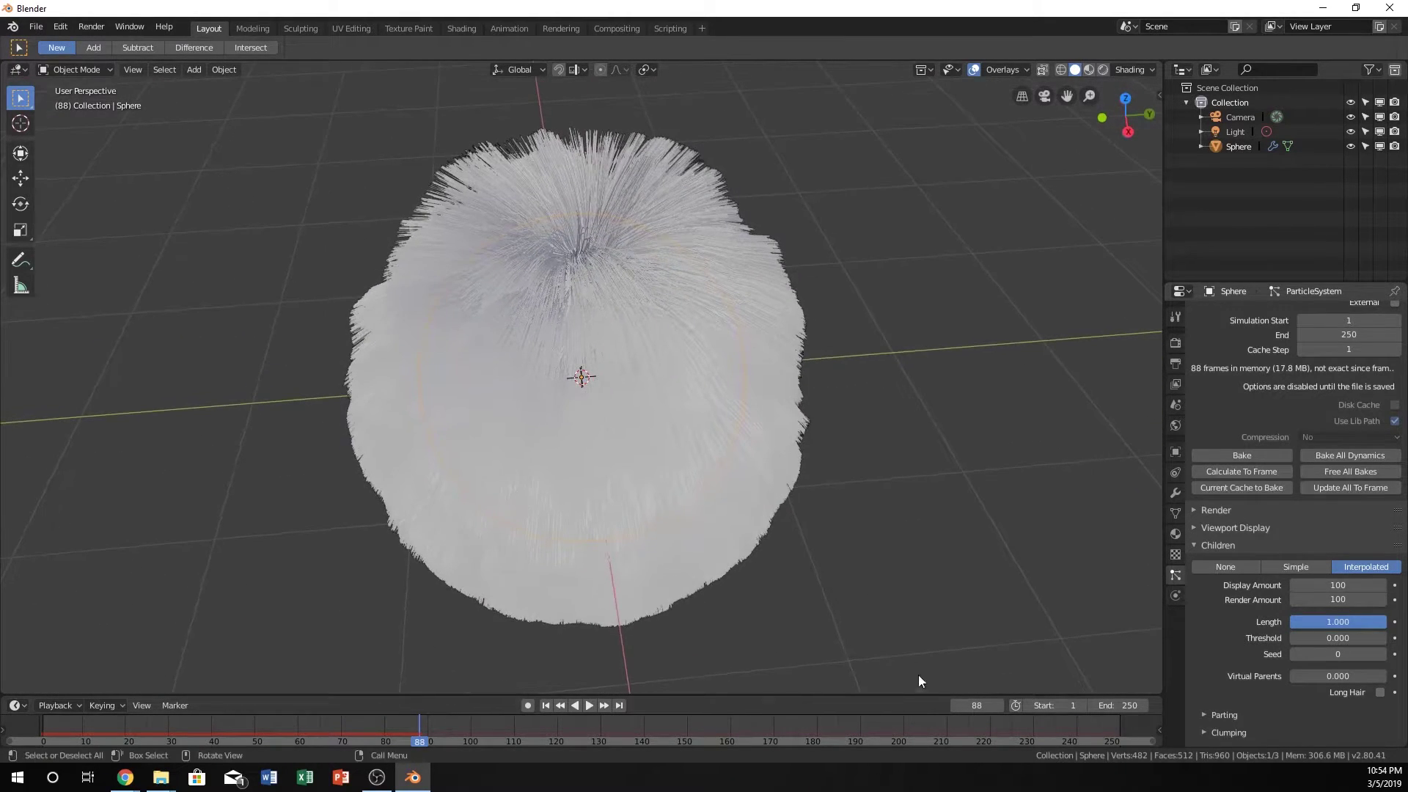
Set the child Display Amount back to 10 and orbit around the furry sphere.
left_click(1318, 585)
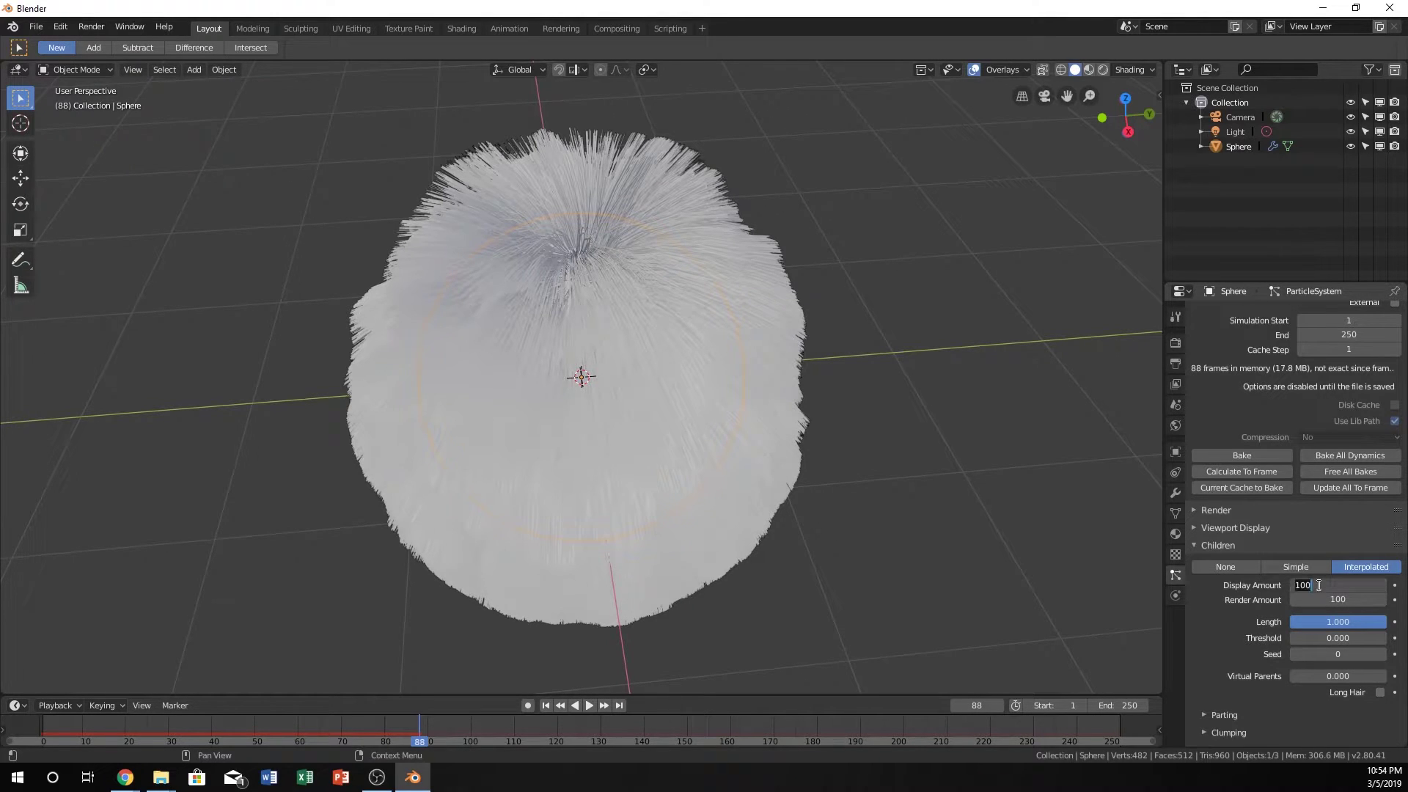
type("10")
key("Return")
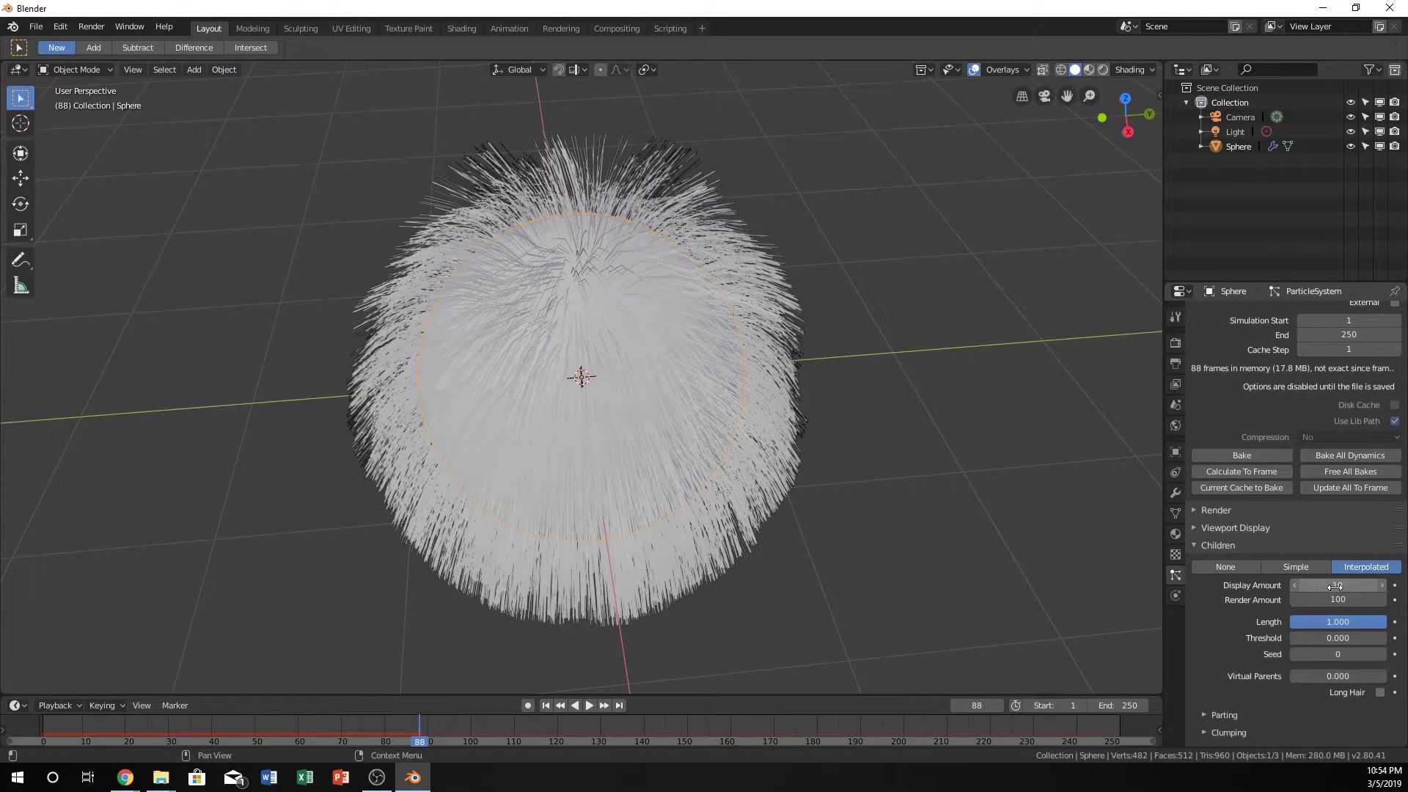
scroll(640, 267, "up", 2)
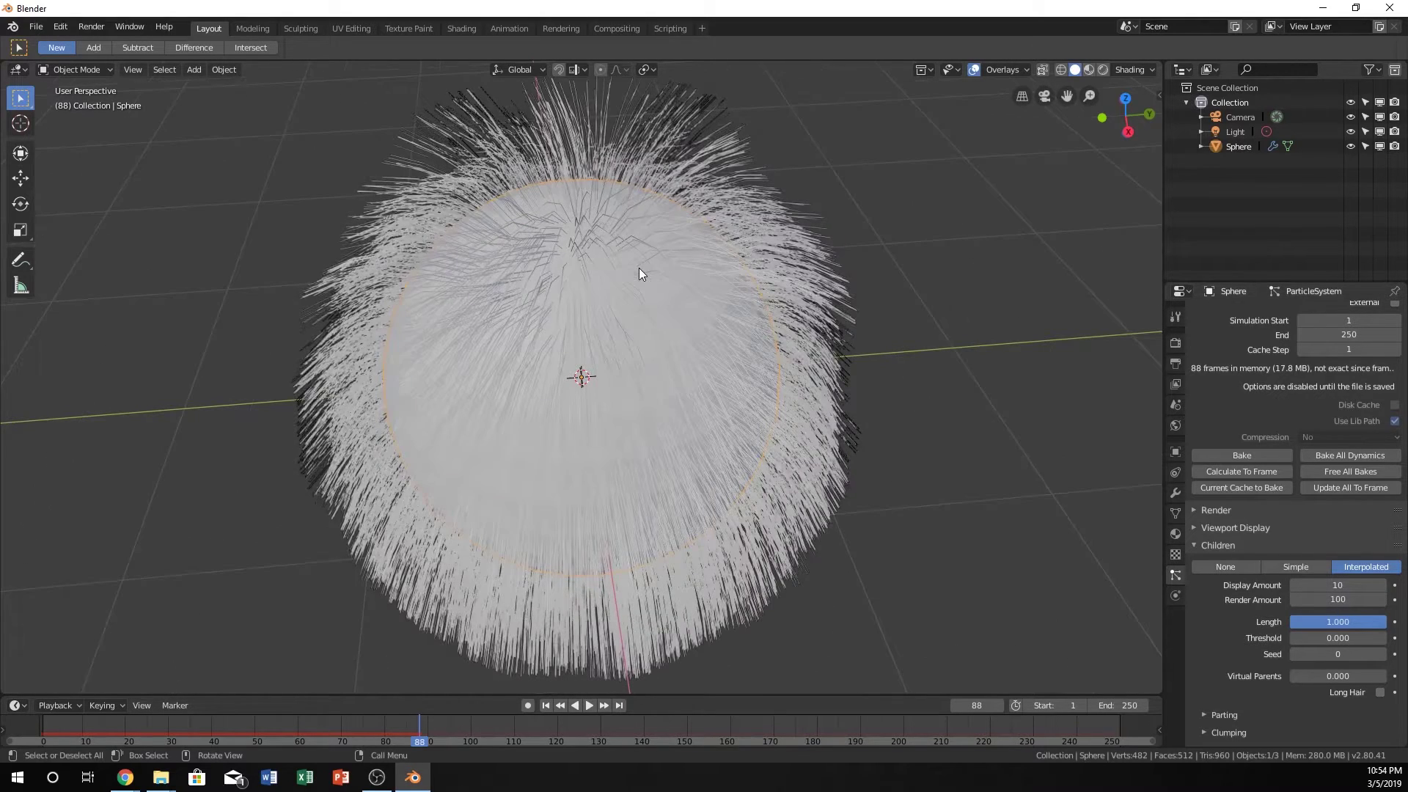
middle_click_drag(639, 267, 782, 337)
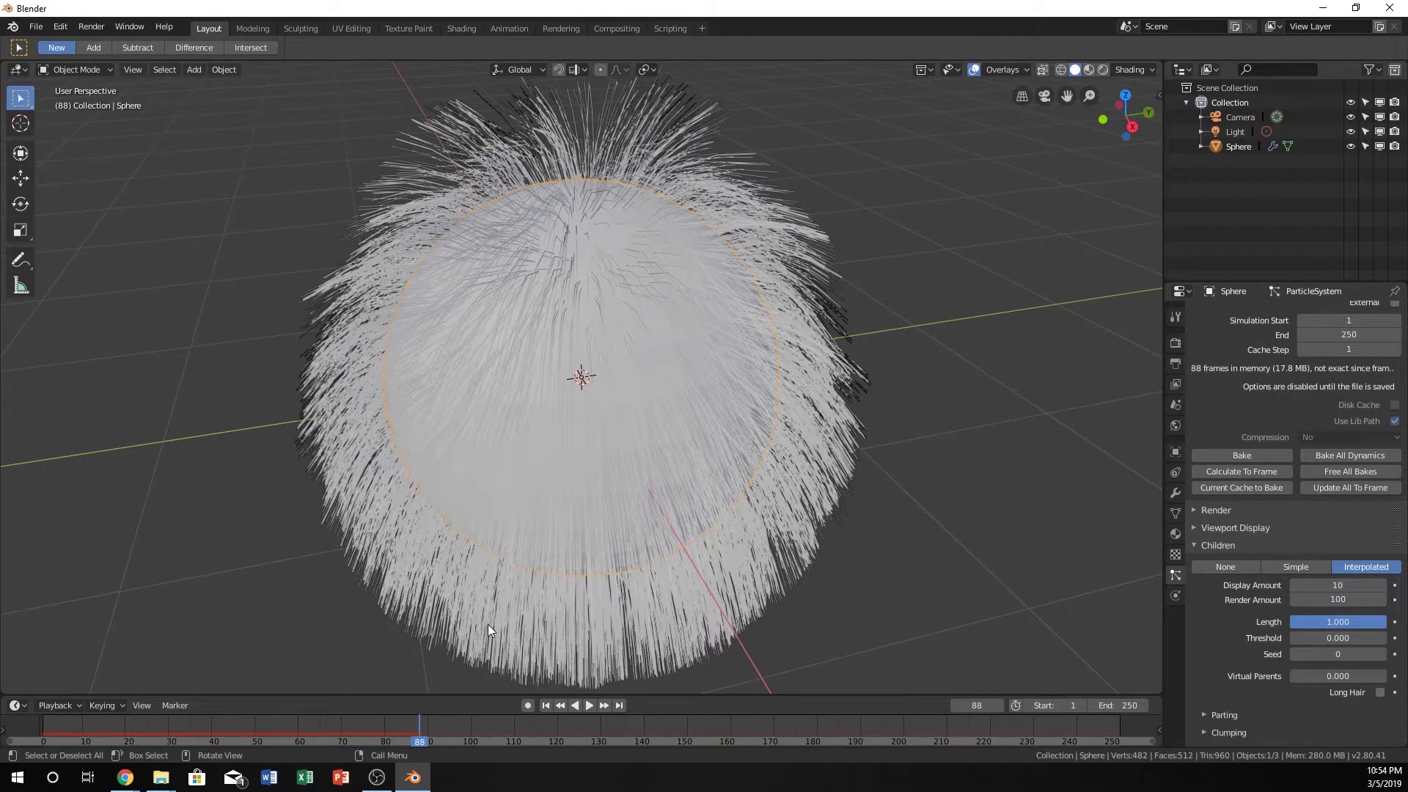
Drag the child hair Length slider down from 1.000 to 0.863.
scroll(1230, 402, "up", 15)
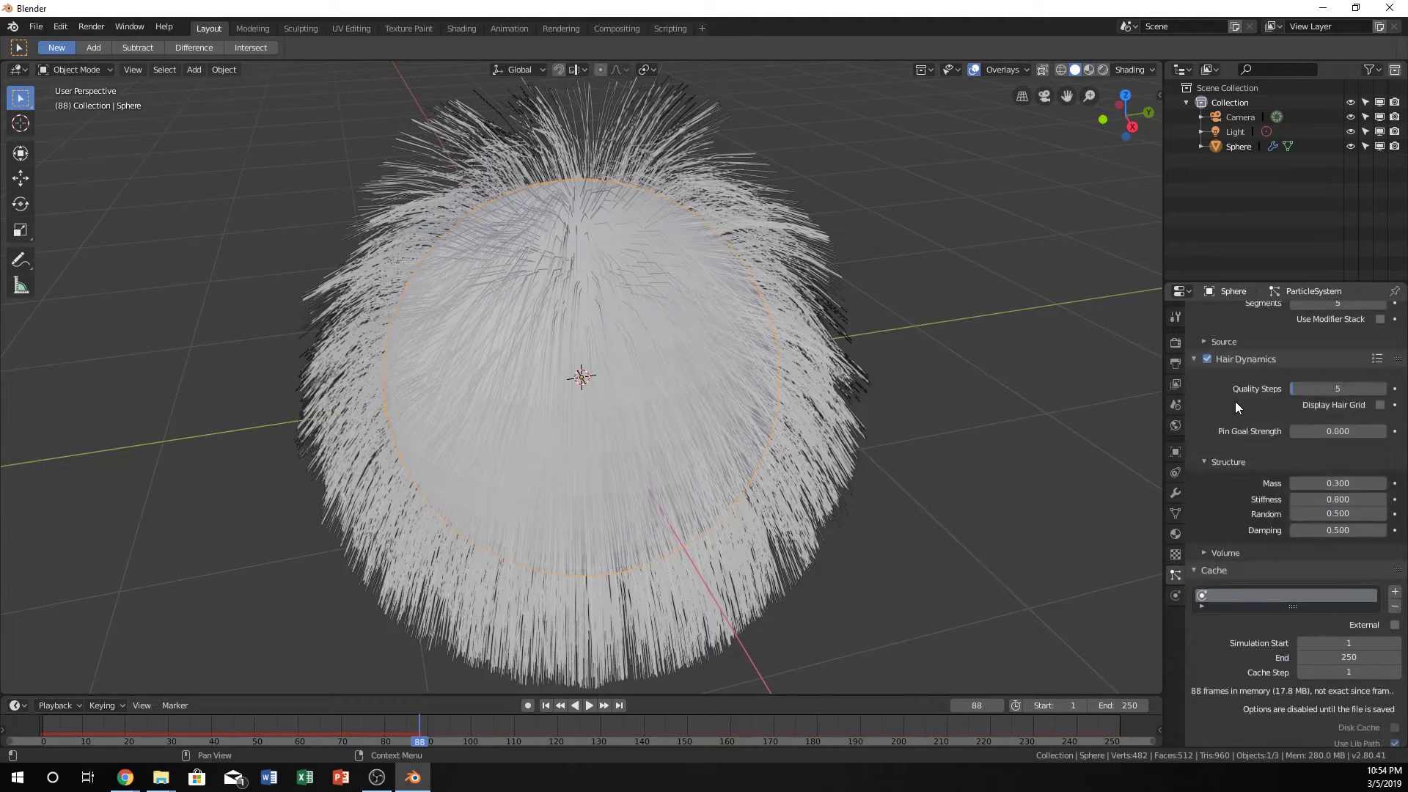
scroll(1343, 459, "down", 15)
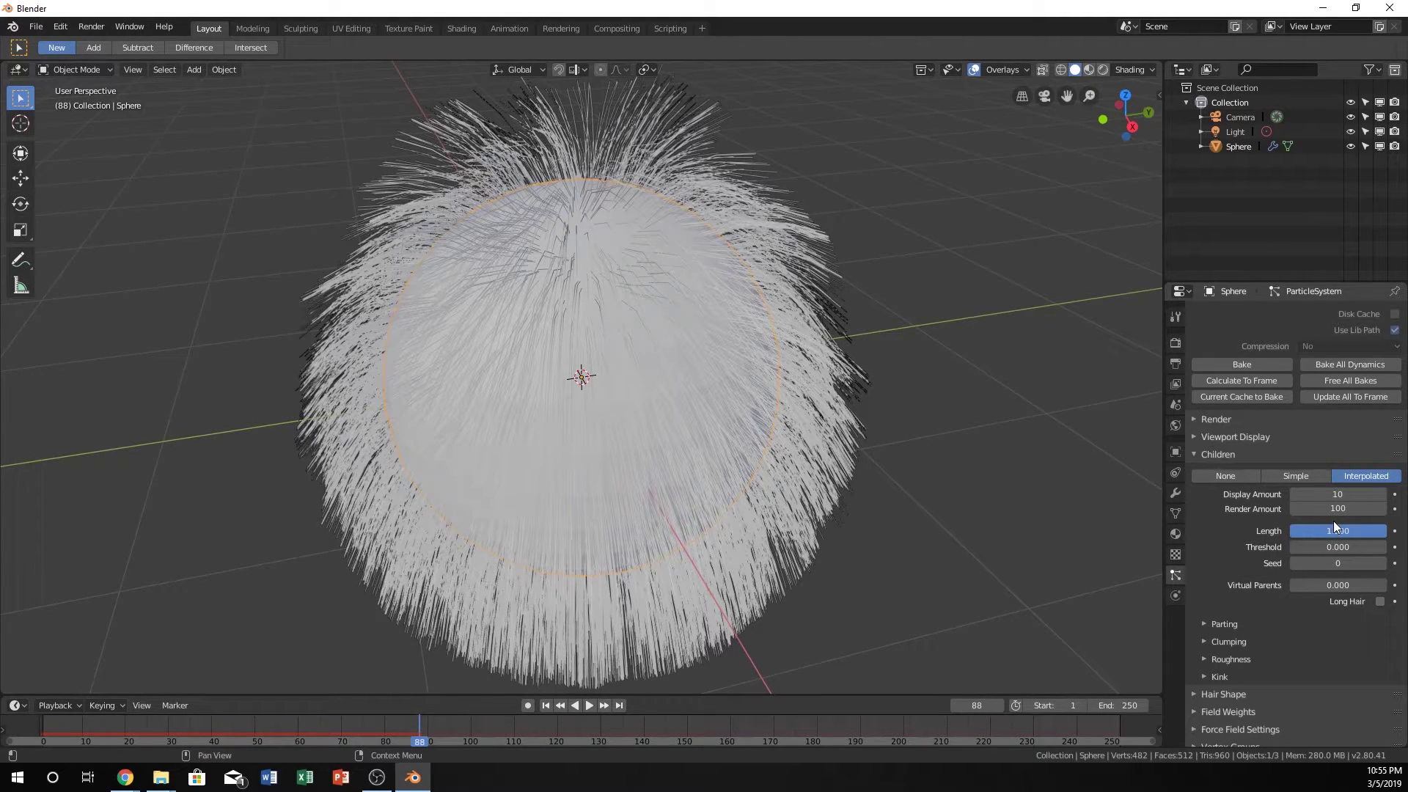
scroll(1335, 522, "down", 1)
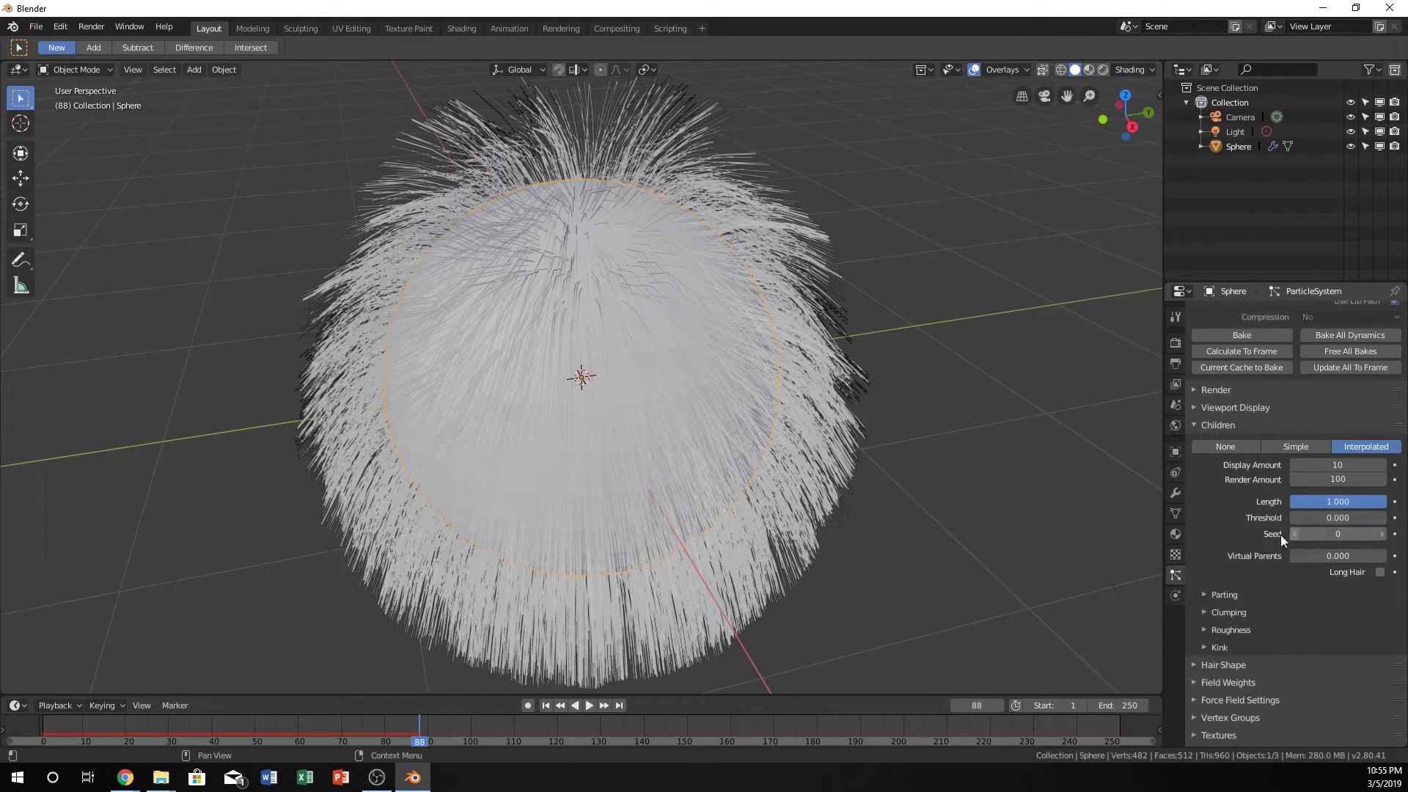
mouse_move(1348, 501)
left_mouse_down()
mouse_move(938, 501)
mouse_move(1399, 501)
mouse_move(1352, 501)
mouse_move(1368, 504)
left_mouse_up()
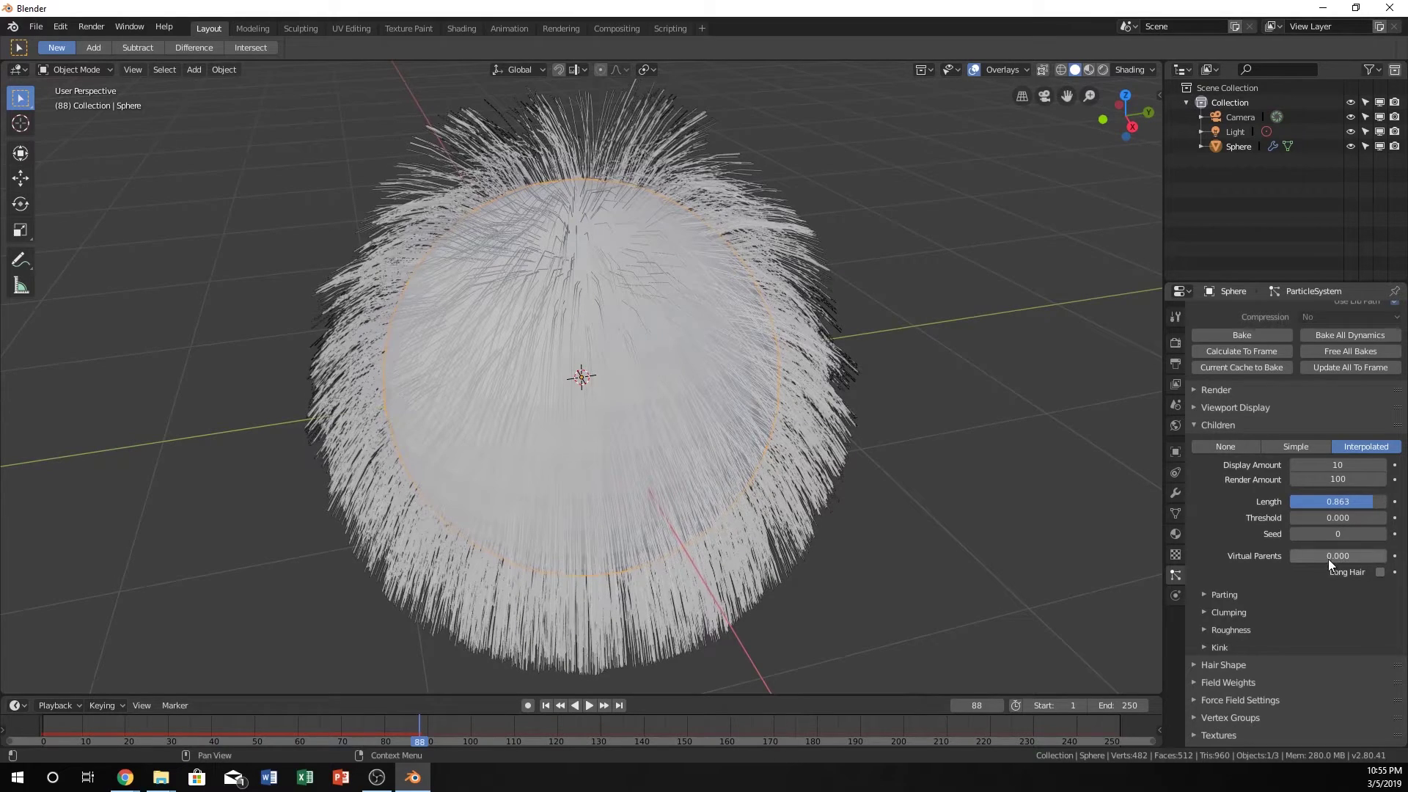
Expand the Clumping settings and set the child hair Clump to 1.000.
left_click(1203, 594)
left_click(1203, 594)
left_click(1203, 612)
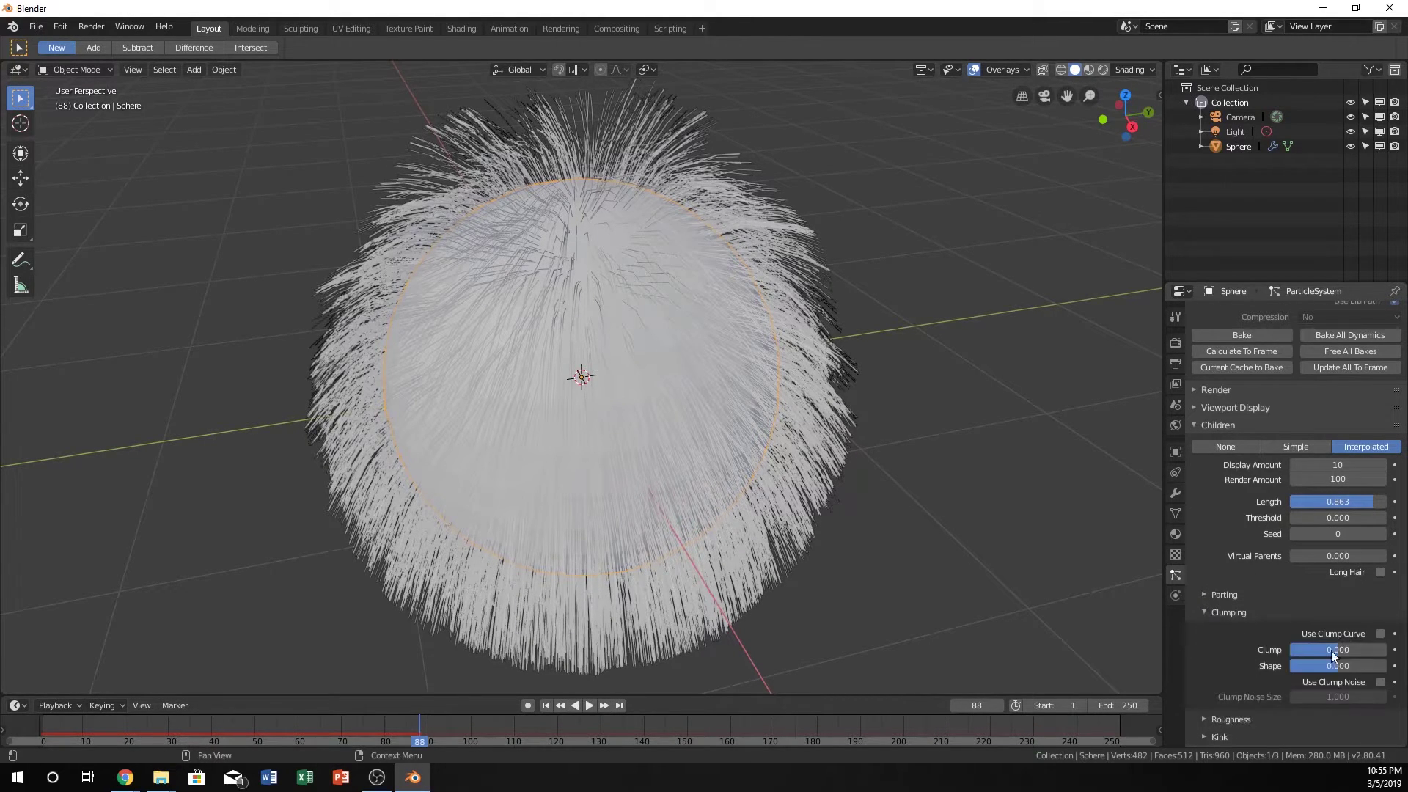
scroll(1246, 648, "down", 2)
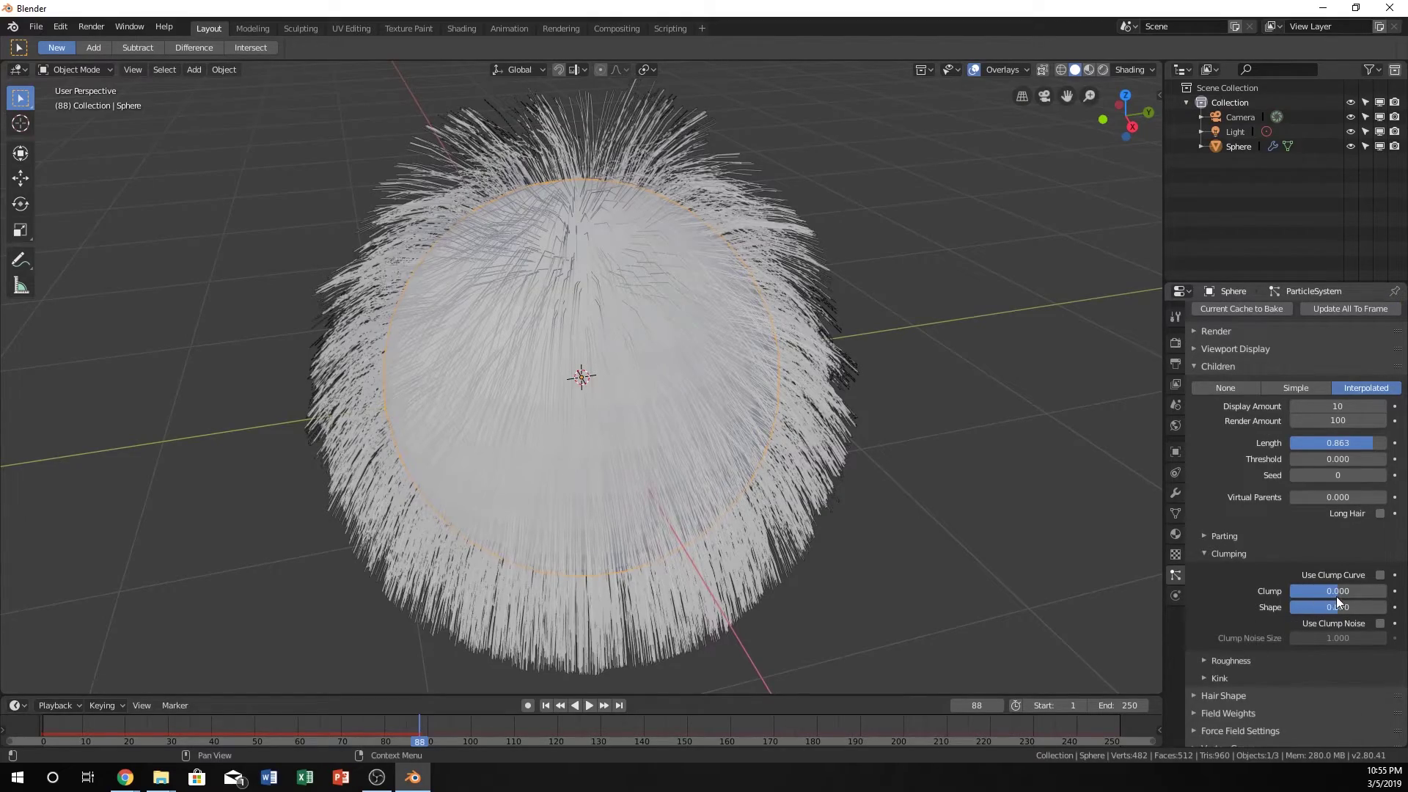
left_click_drag(1339, 592, 1400, 592)
mouse_move(968, 425)
middle_mouse_down()
mouse_move(877, 358)
mouse_move(819, 389)
mouse_move(871, 380)
mouse_move(944, 412)
middle_mouse_up()
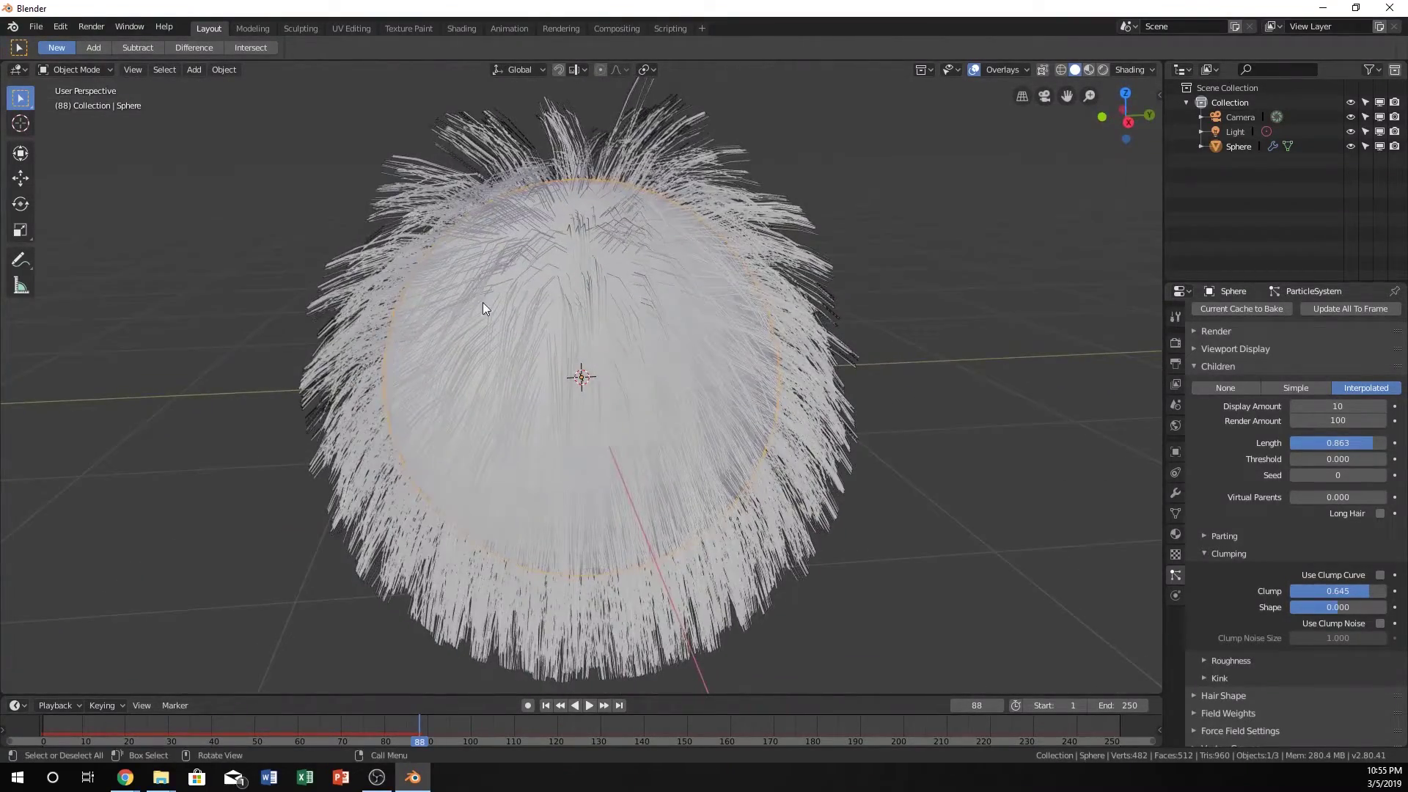
left_click_drag(1356, 590, 1388, 589)
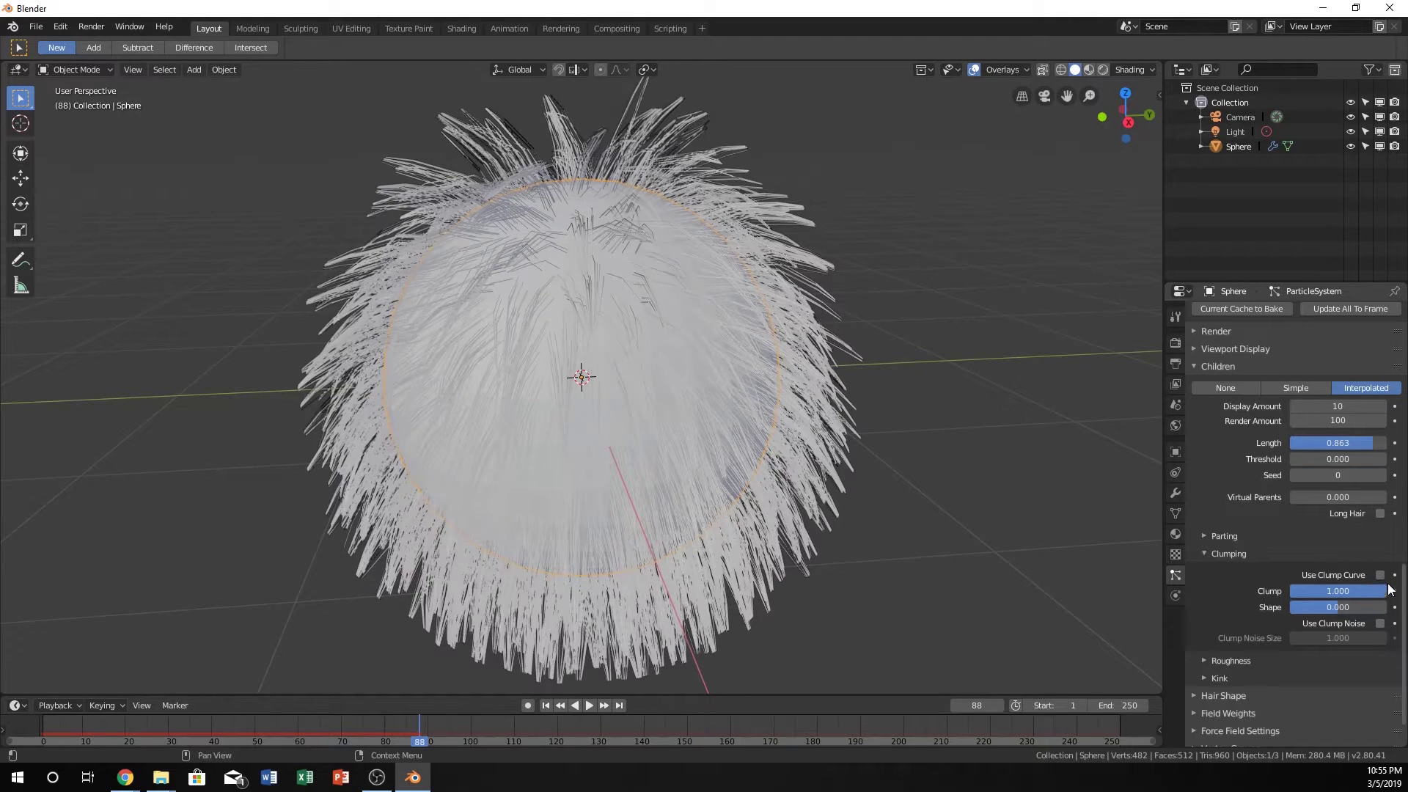
Reduce the hair Emission Number from 800 to 200.
scroll(1266, 473, "up", 20)
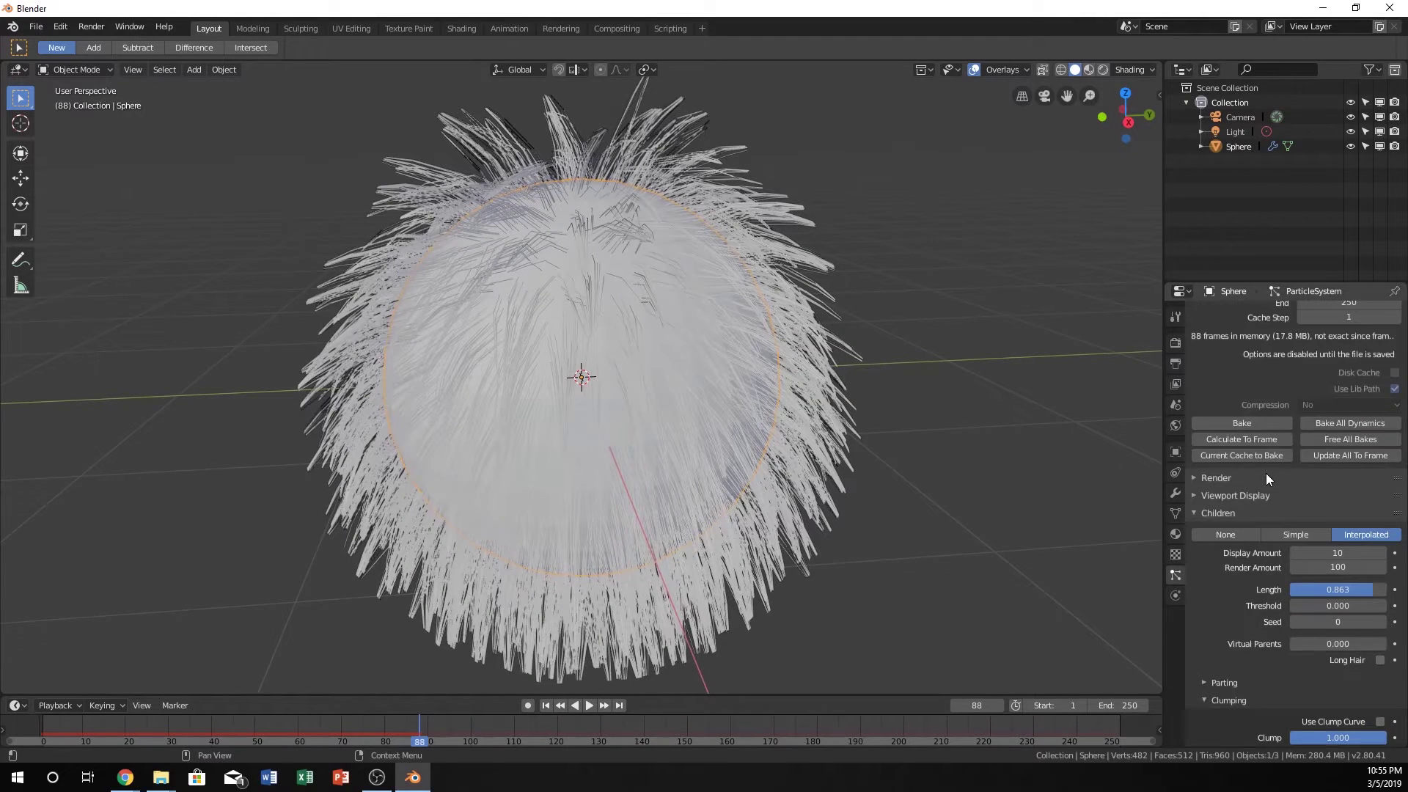
left_click(1334, 456)
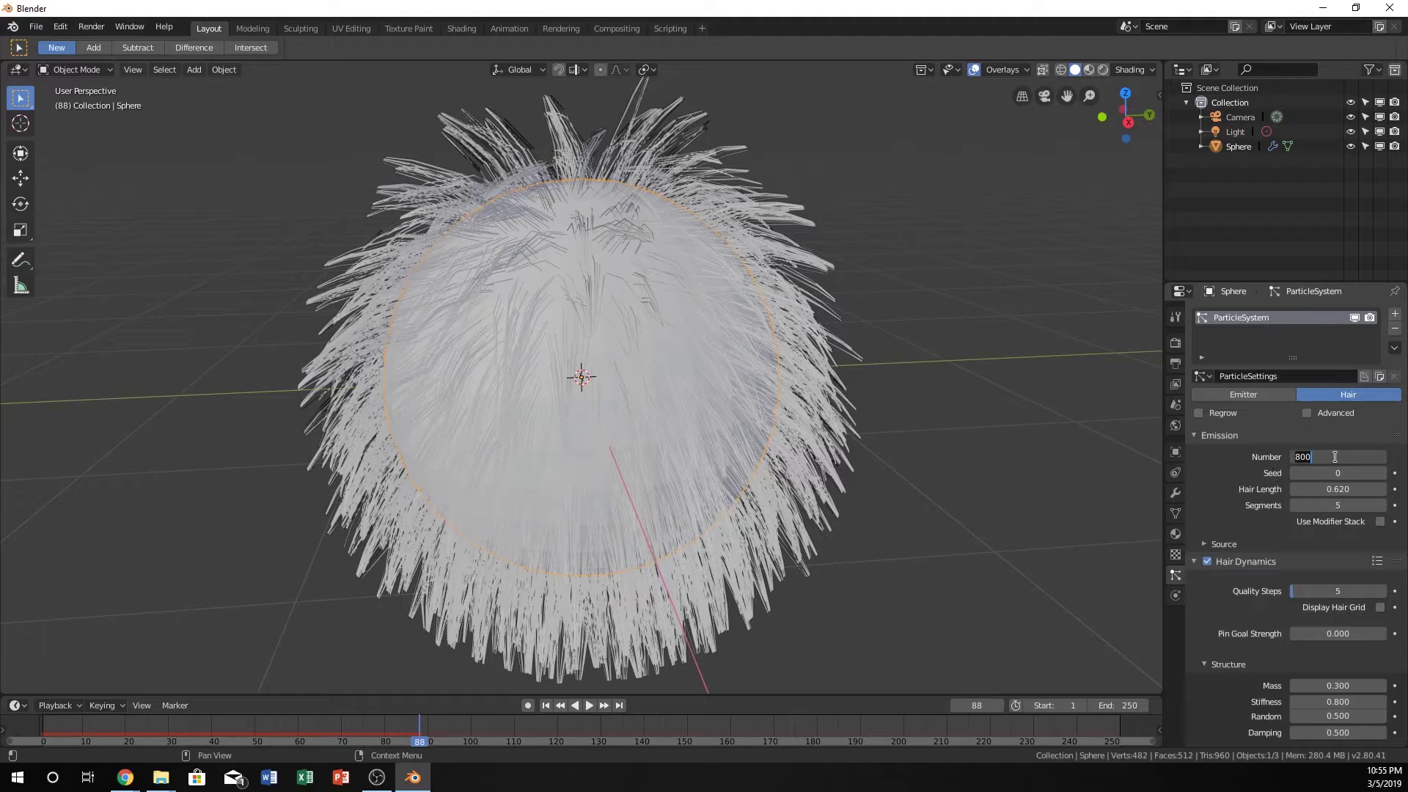
type("200")
key("Return")
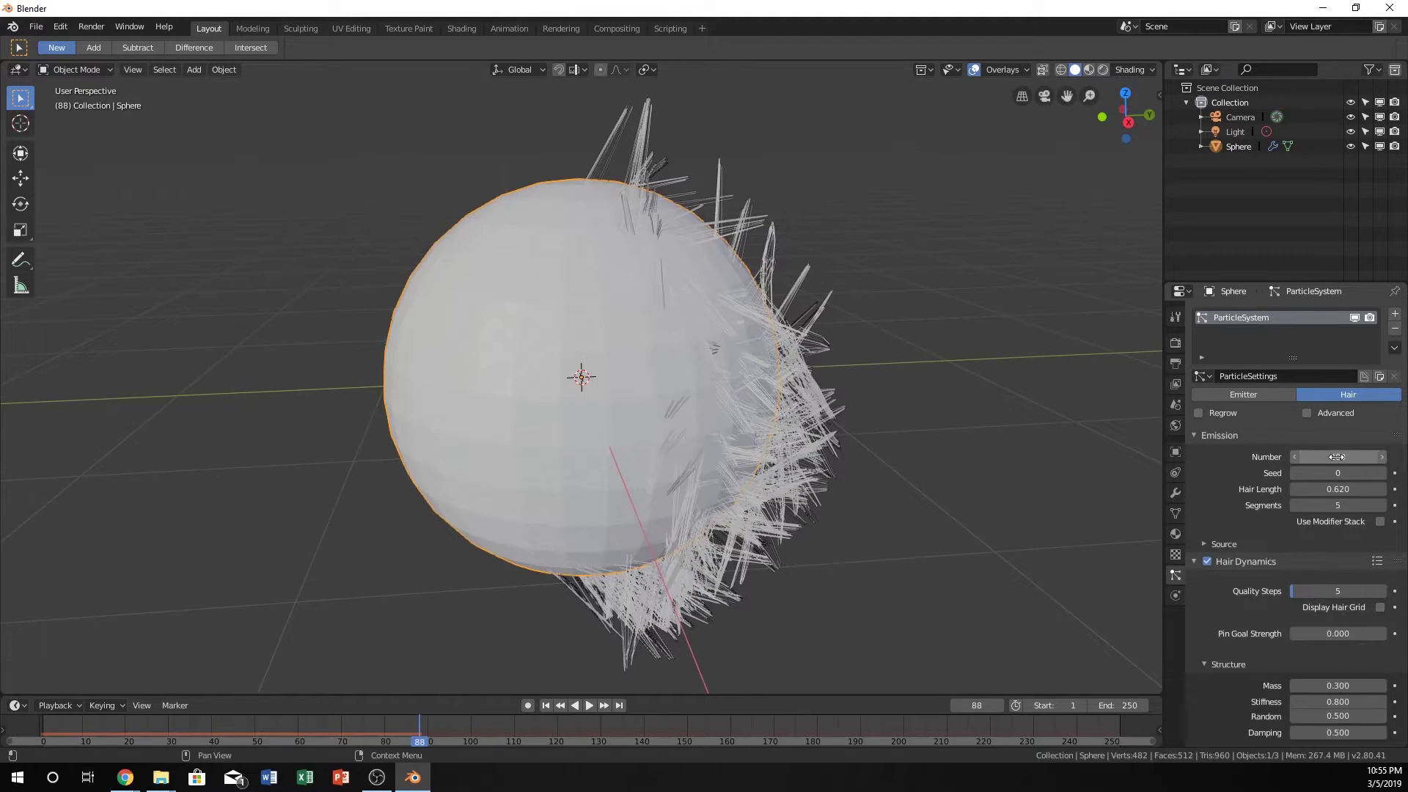
Replay the hair simulation from the first frame, stopping at frame 52.
key("space")
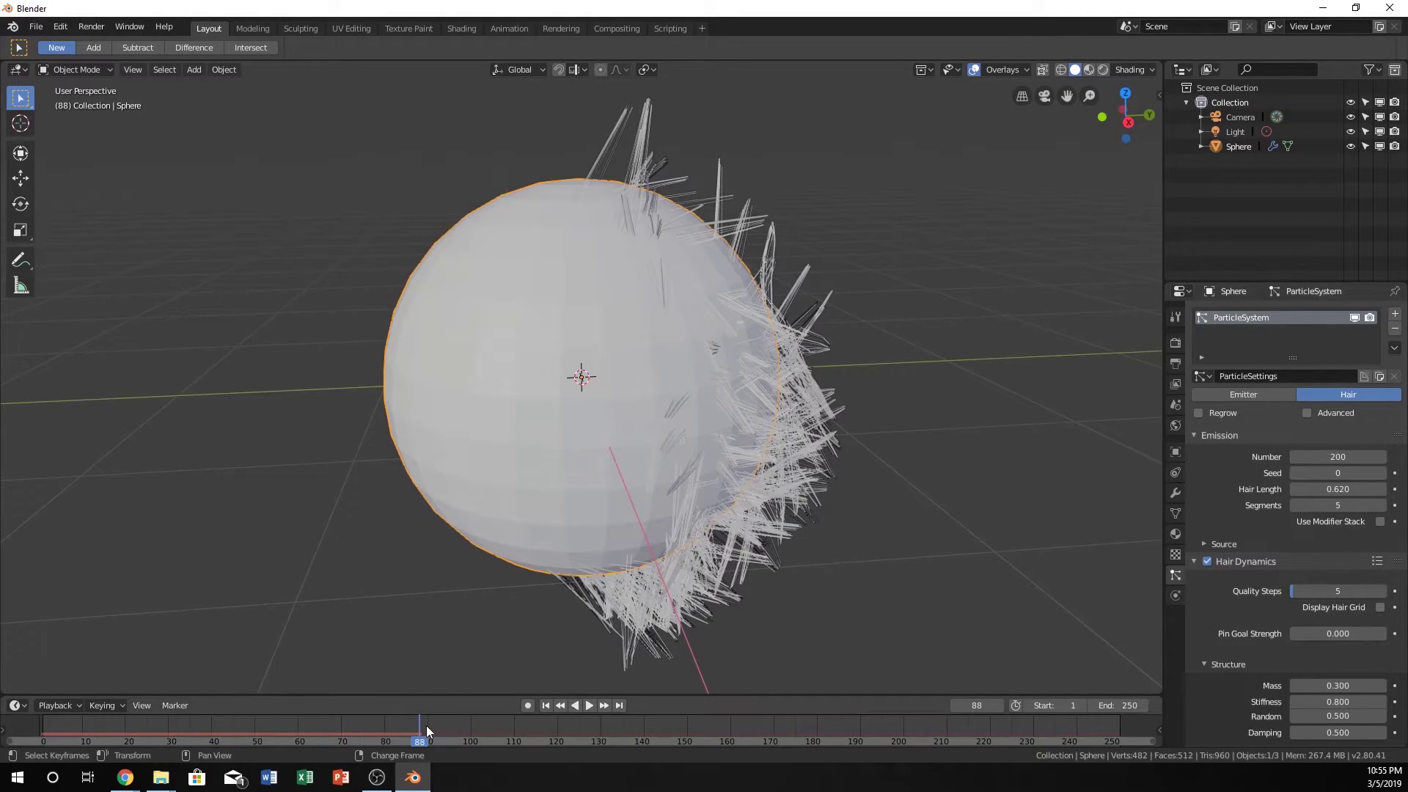
left_click(362, 726)
key("shift+Left")
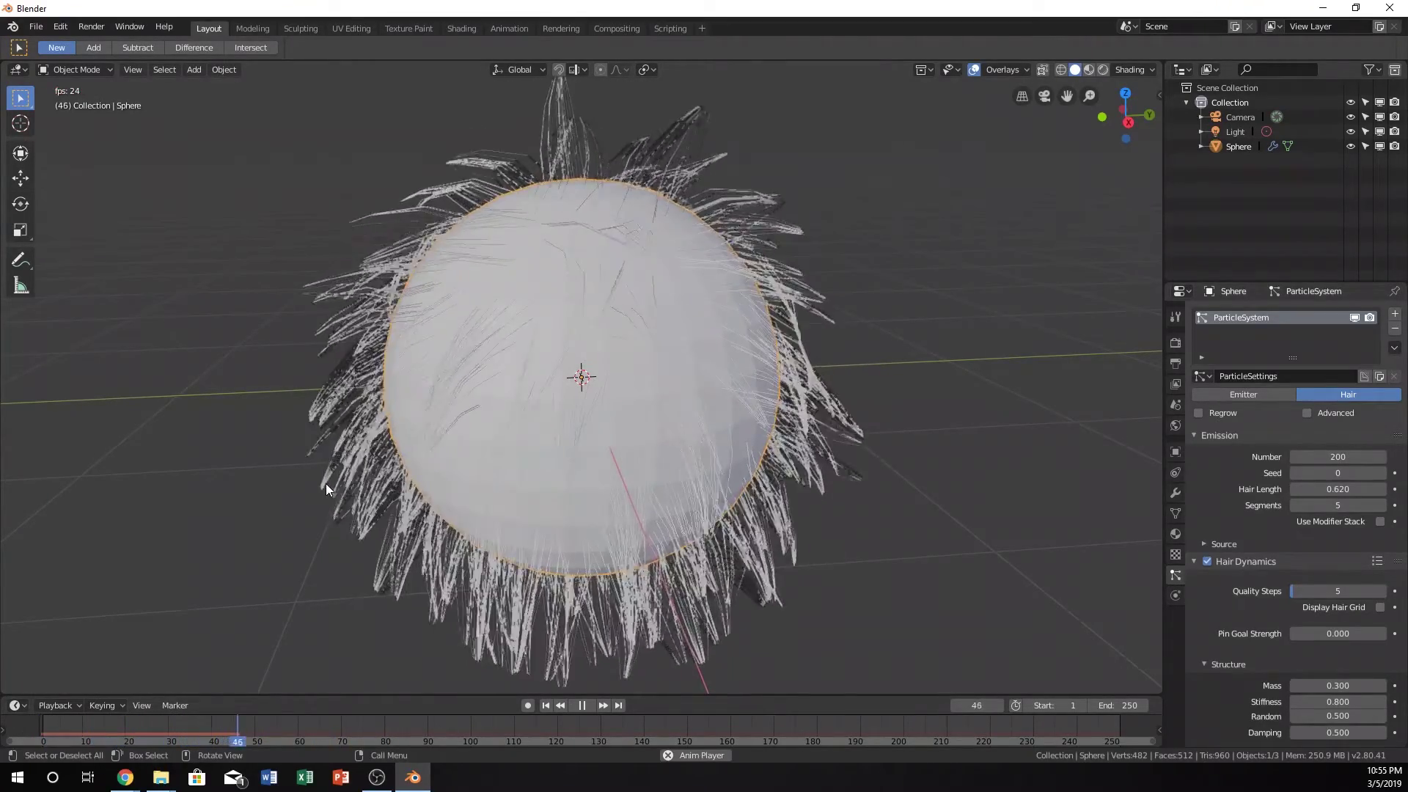
key("space")
middle_click_drag(371, 480, 1290, 570)
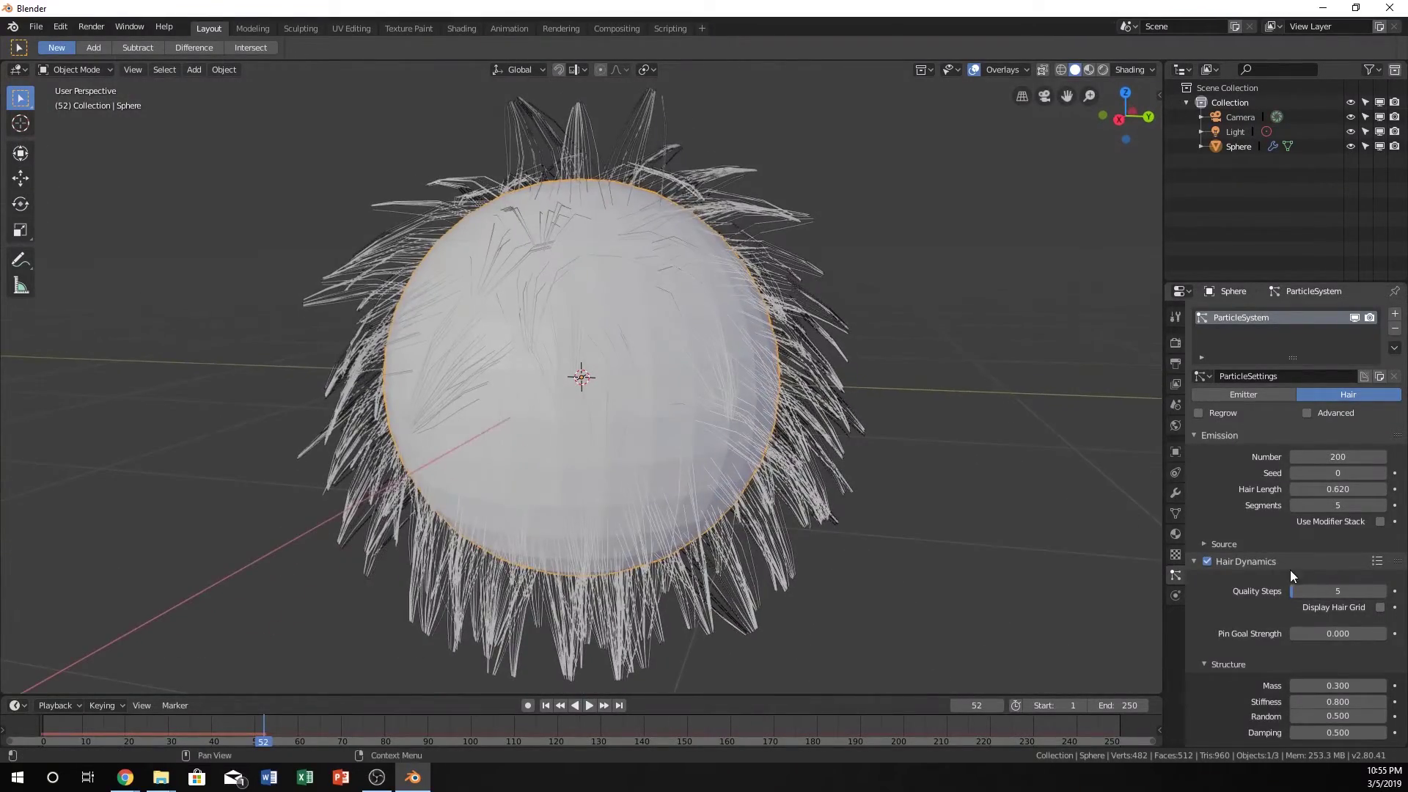
Set the child Render Amount to 200 and the Display Amount to 100.
scroll(1290, 570, "down", 15)
scroll(1305, 649, "down", 3)
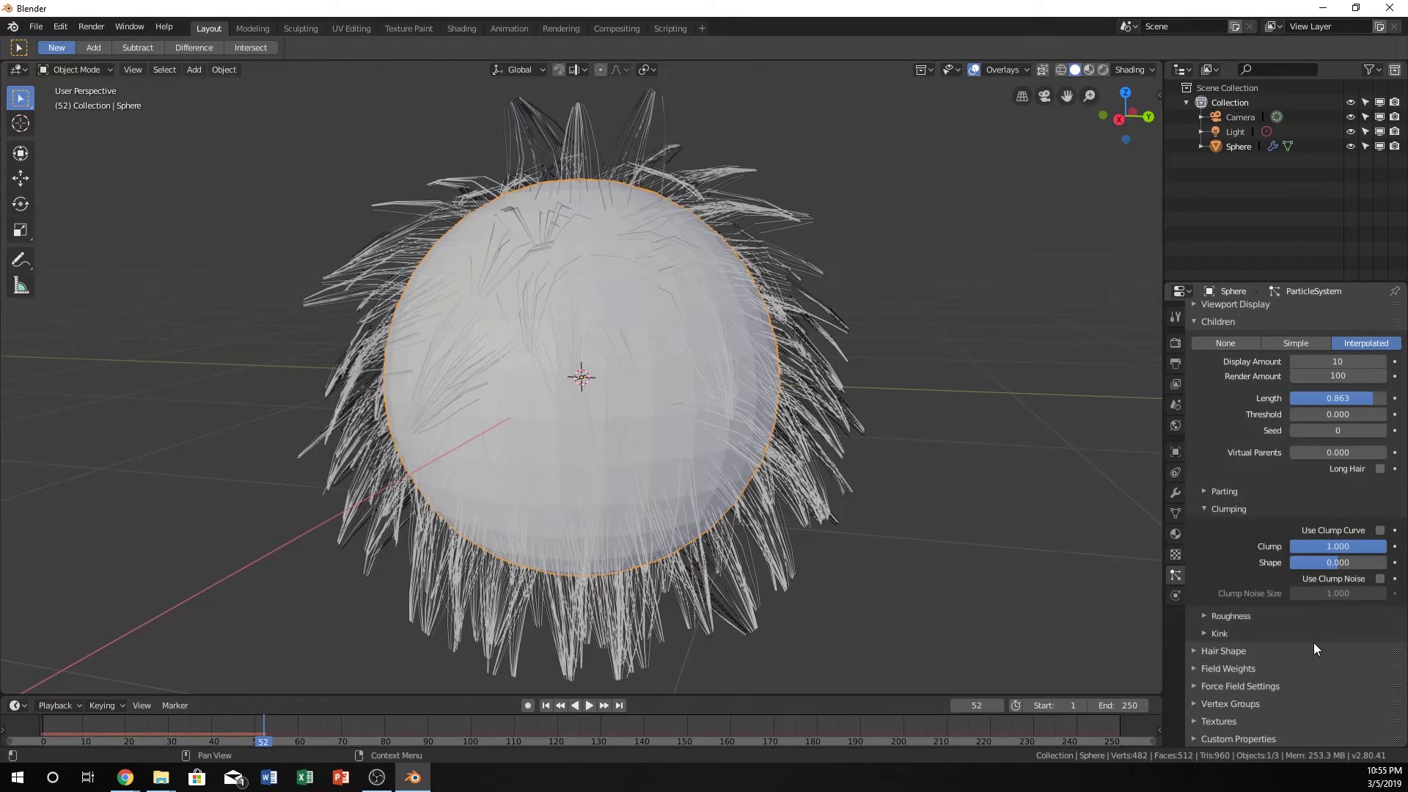
left_click(1339, 497)
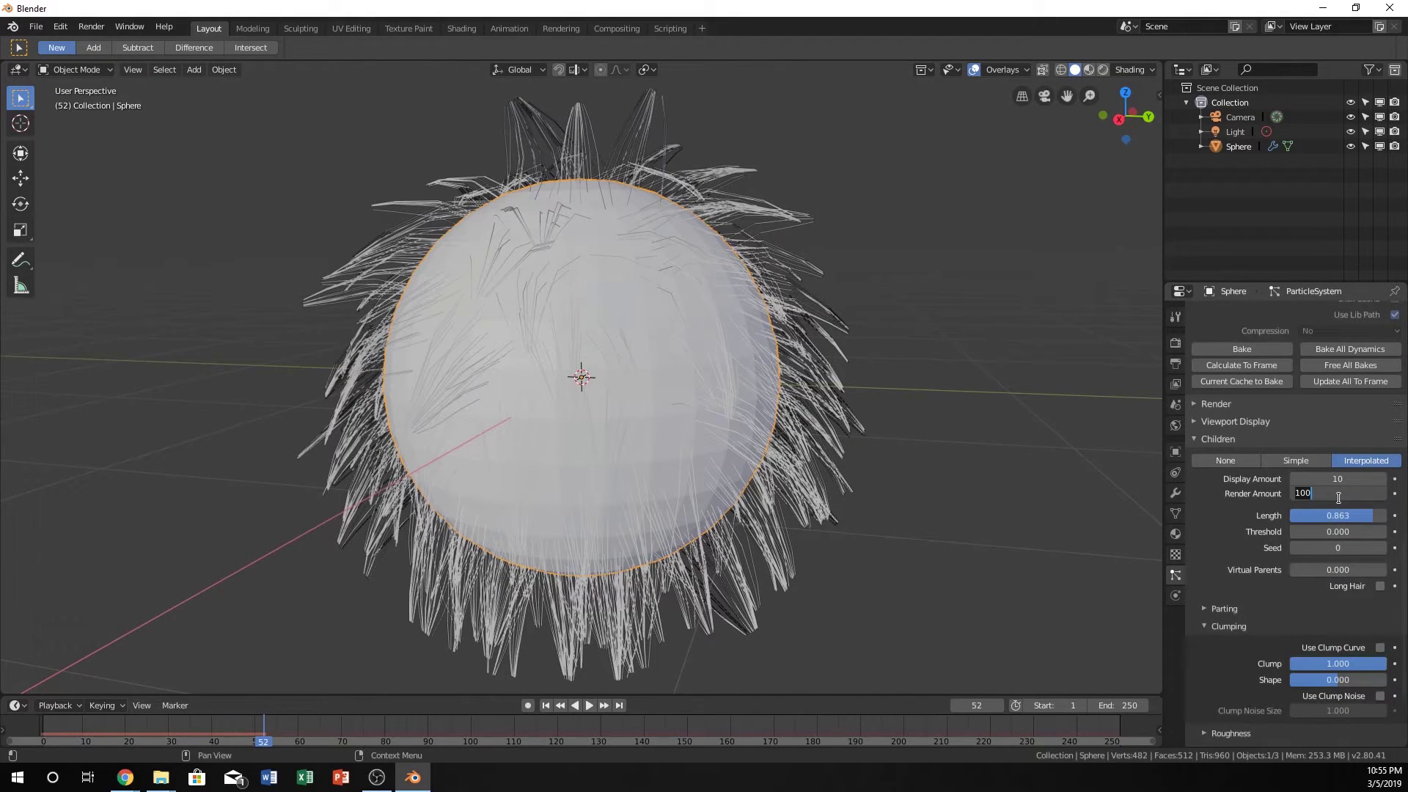
type("200")
key("Return")
left_click(1339, 480)
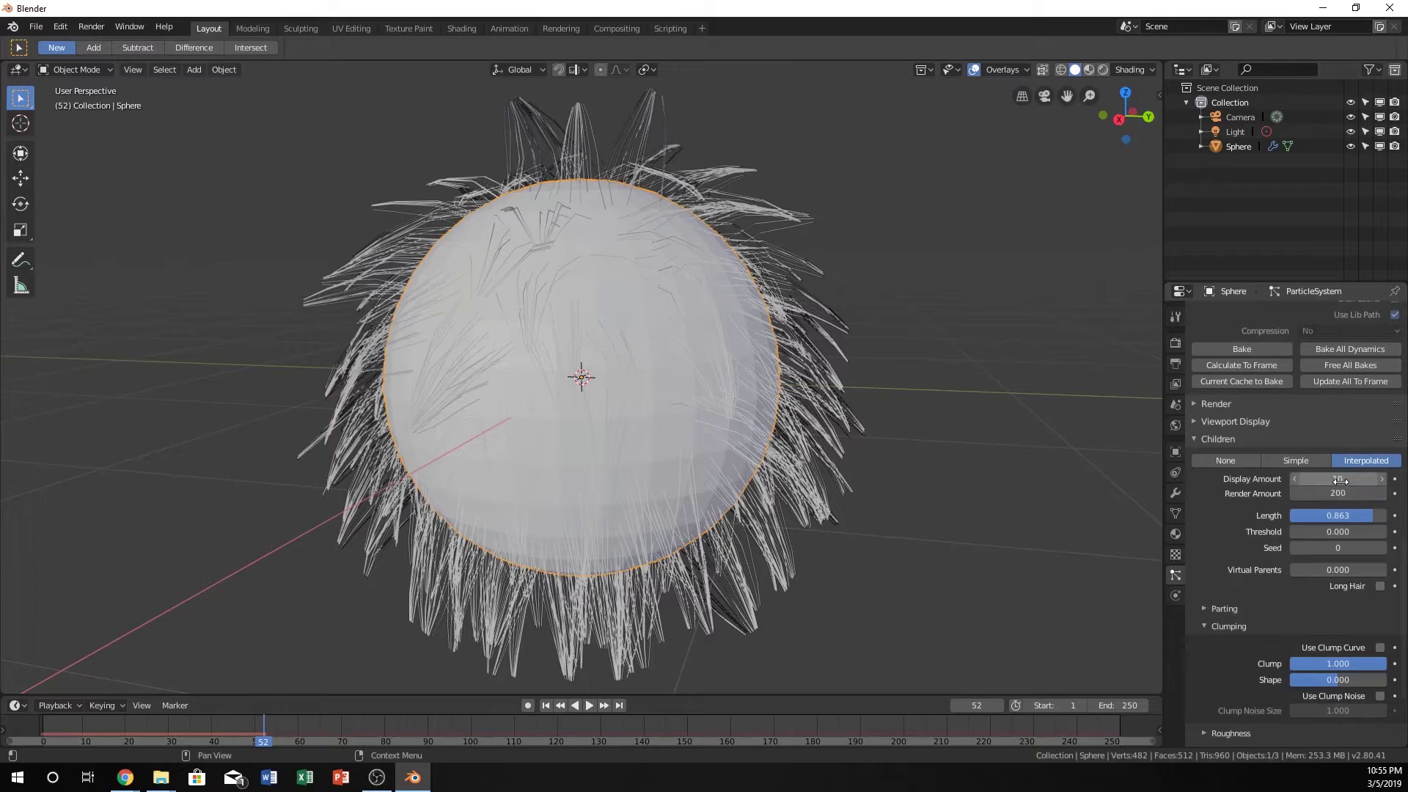
type("0")
key("Return")
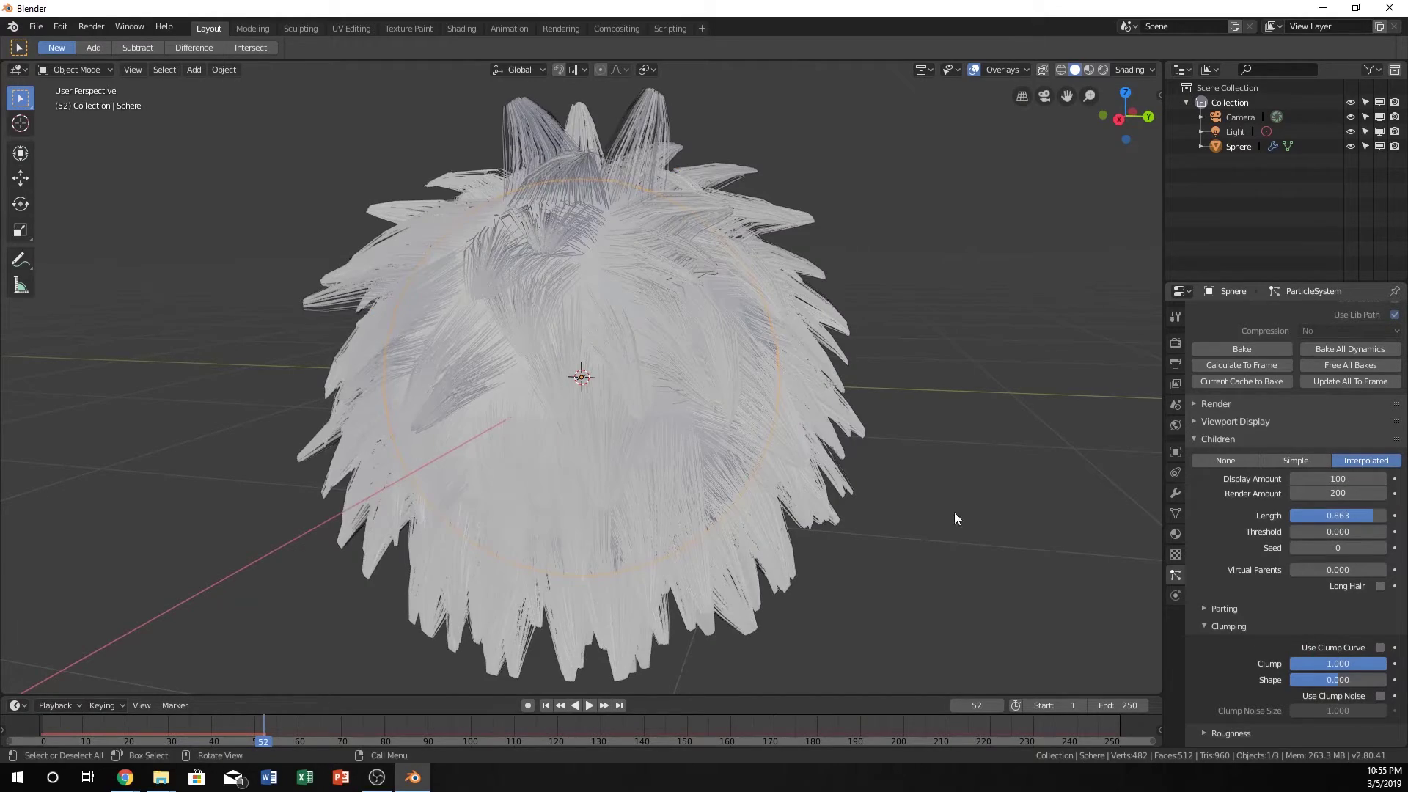
Orbit and zoom around the sphere to inspect the denser clumped fur.
mouse_move(953, 512)
middle_mouse_down()
mouse_move(899, 463)
mouse_move(831, 450)
mouse_move(865, 517)
mouse_move(997, 464)
mouse_move(1001, 485)
mouse_move(974, 515)
mouse_move(931, 525)
middle_mouse_up()
scroll(1349, 562, "up", 15)
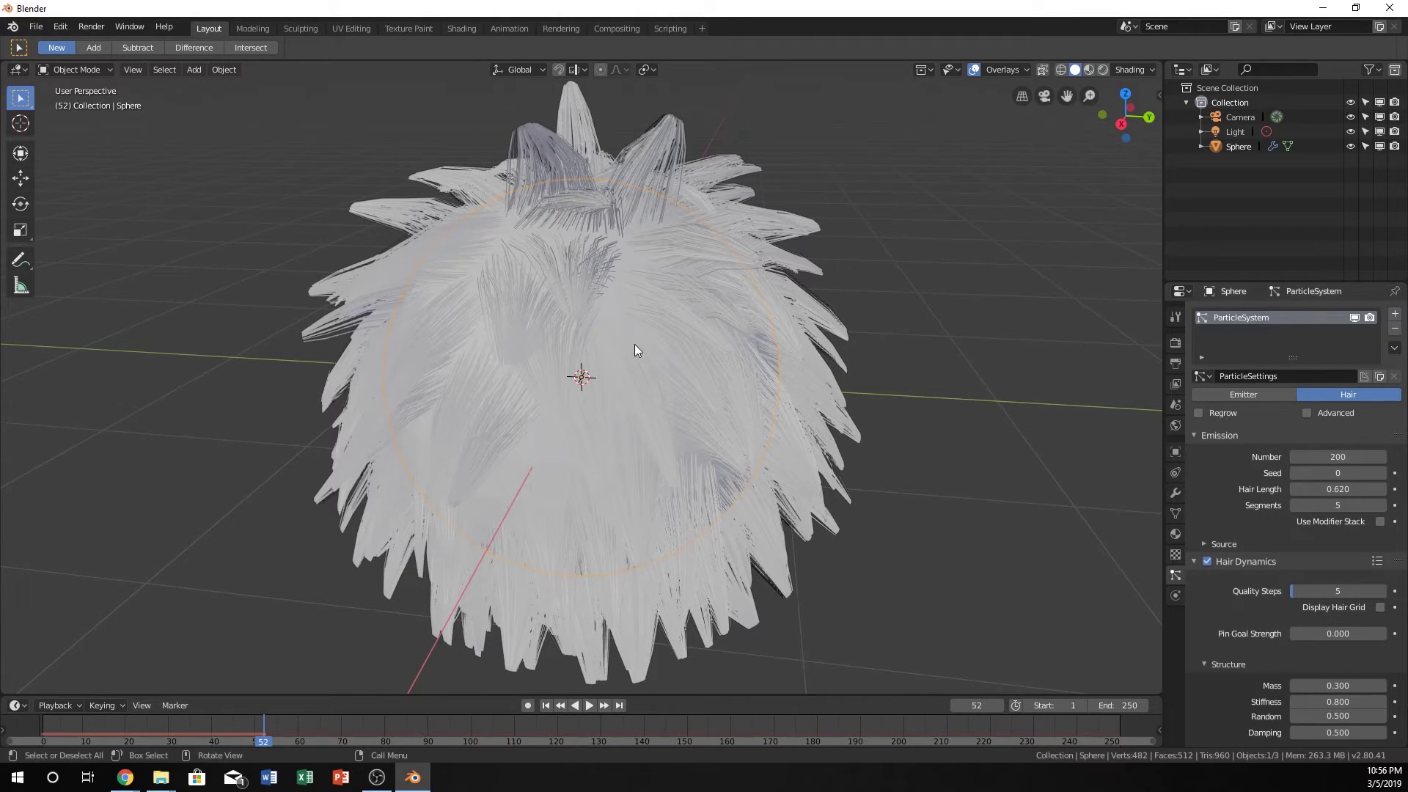
scroll(628, 352, "down", 4)
scroll(602, 328, "up", 4)
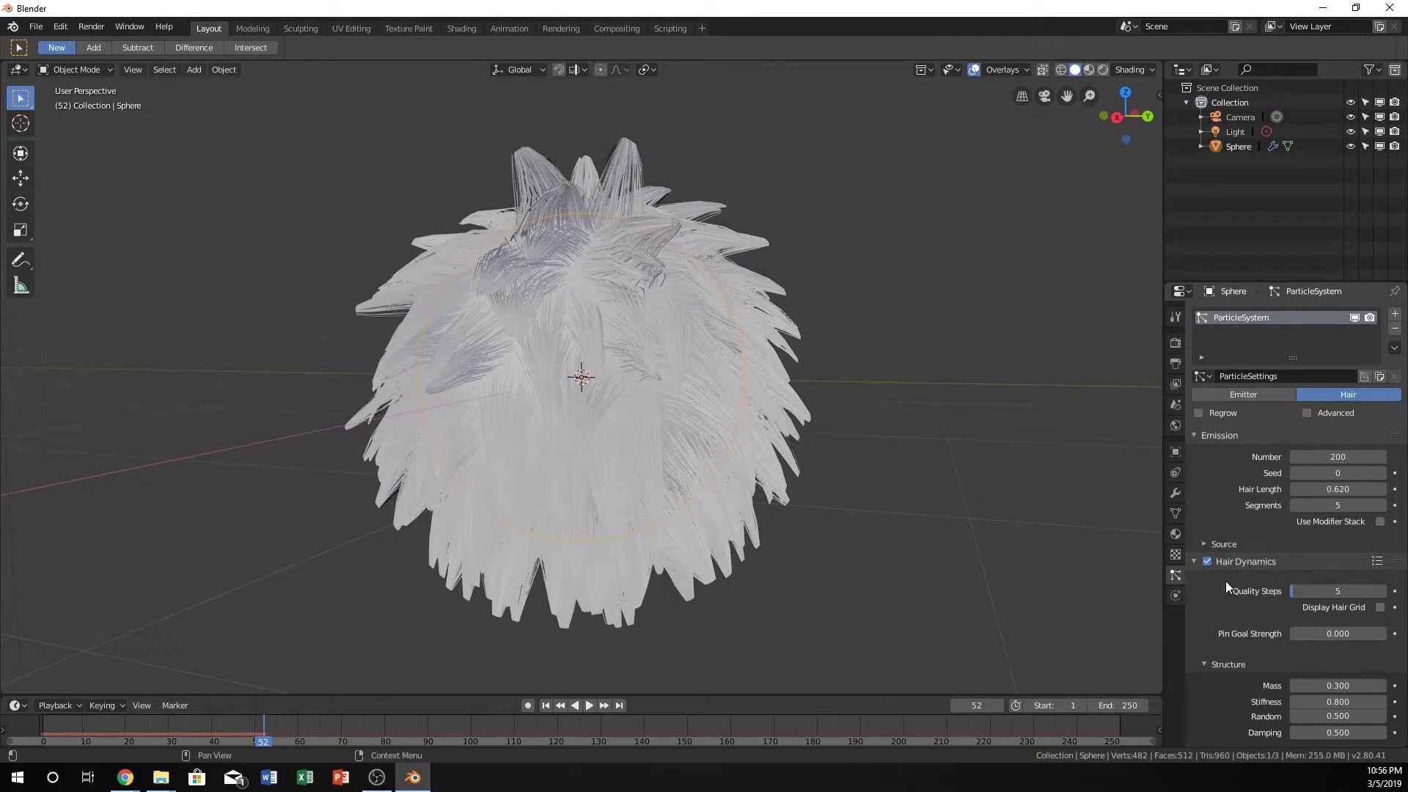
scroll(1246, 576, "down", 9)
scroll(1267, 571, "down", 10)
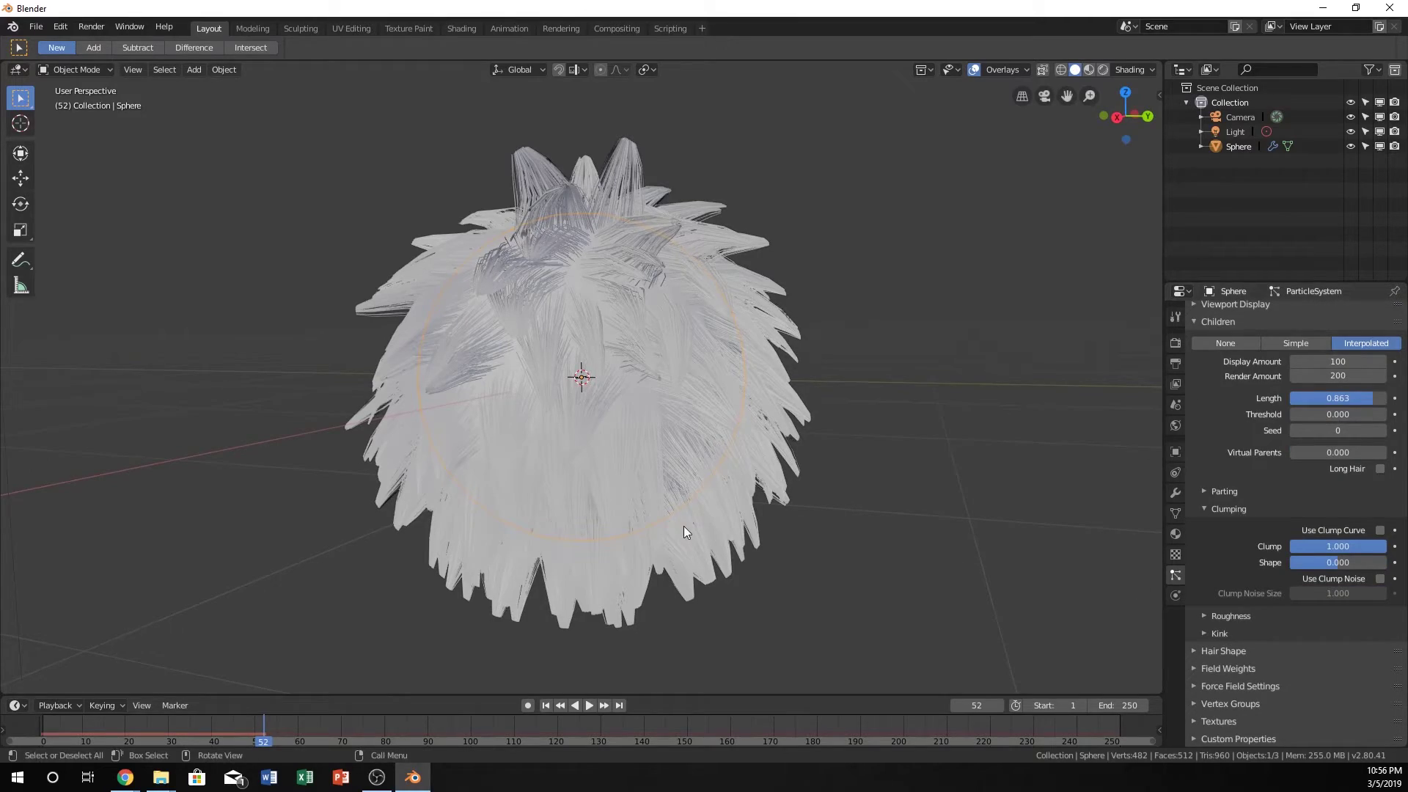
middle_click_drag(683, 526, 722, 487)
scroll(645, 509, "up", 3)
scroll(656, 498, "down", 4)
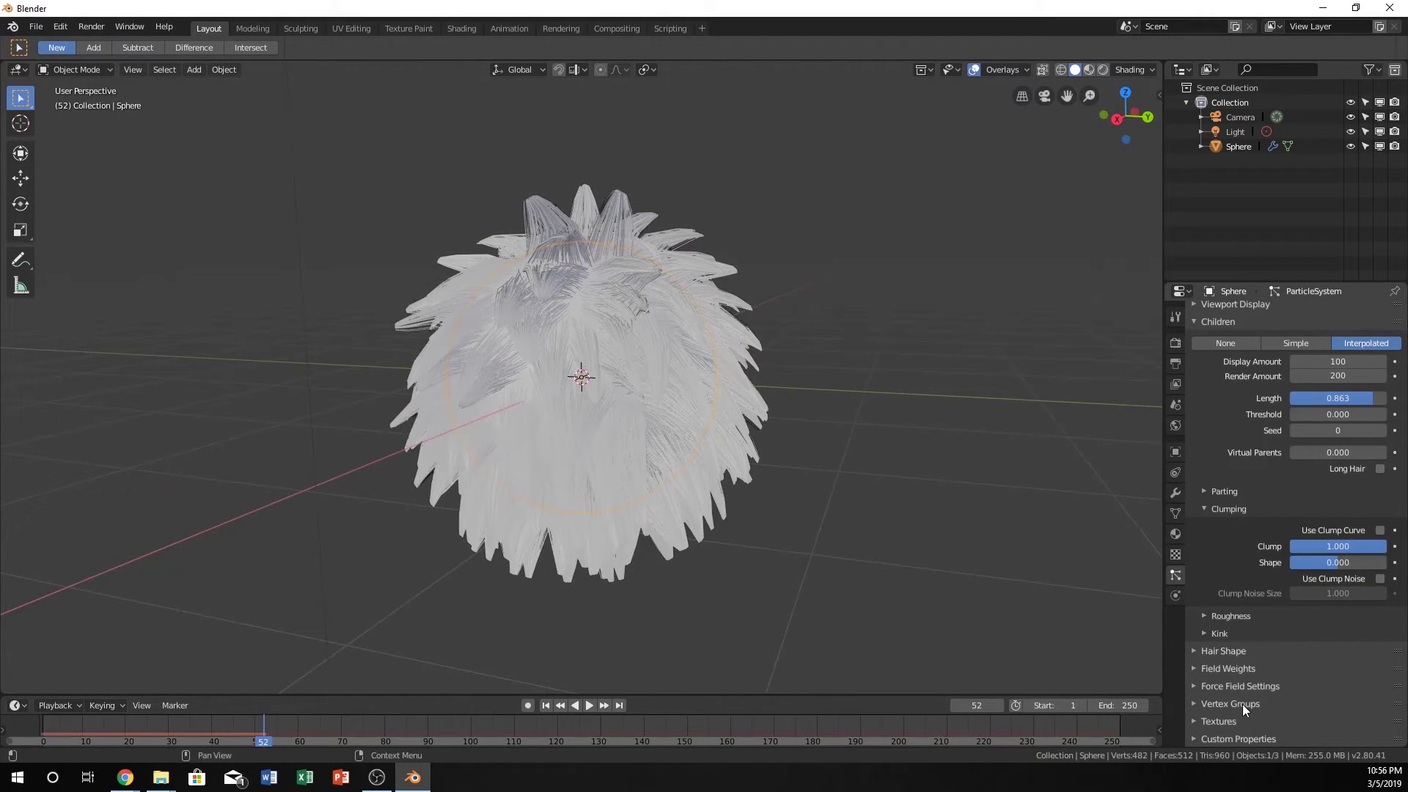
Adjust the Clumping Shape slider to change how the hair tufts taper.
left_click(1222, 615)
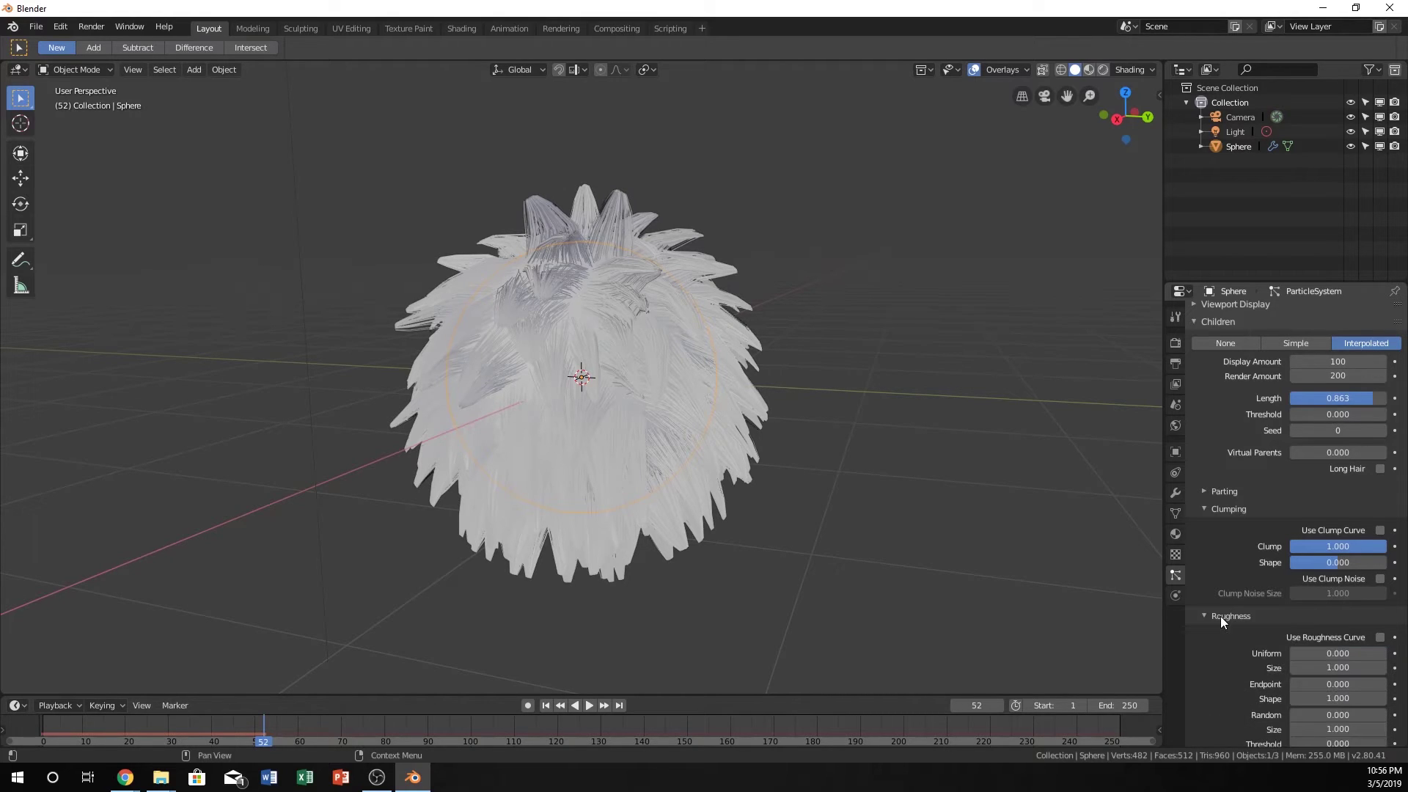
left_click(1220, 615)
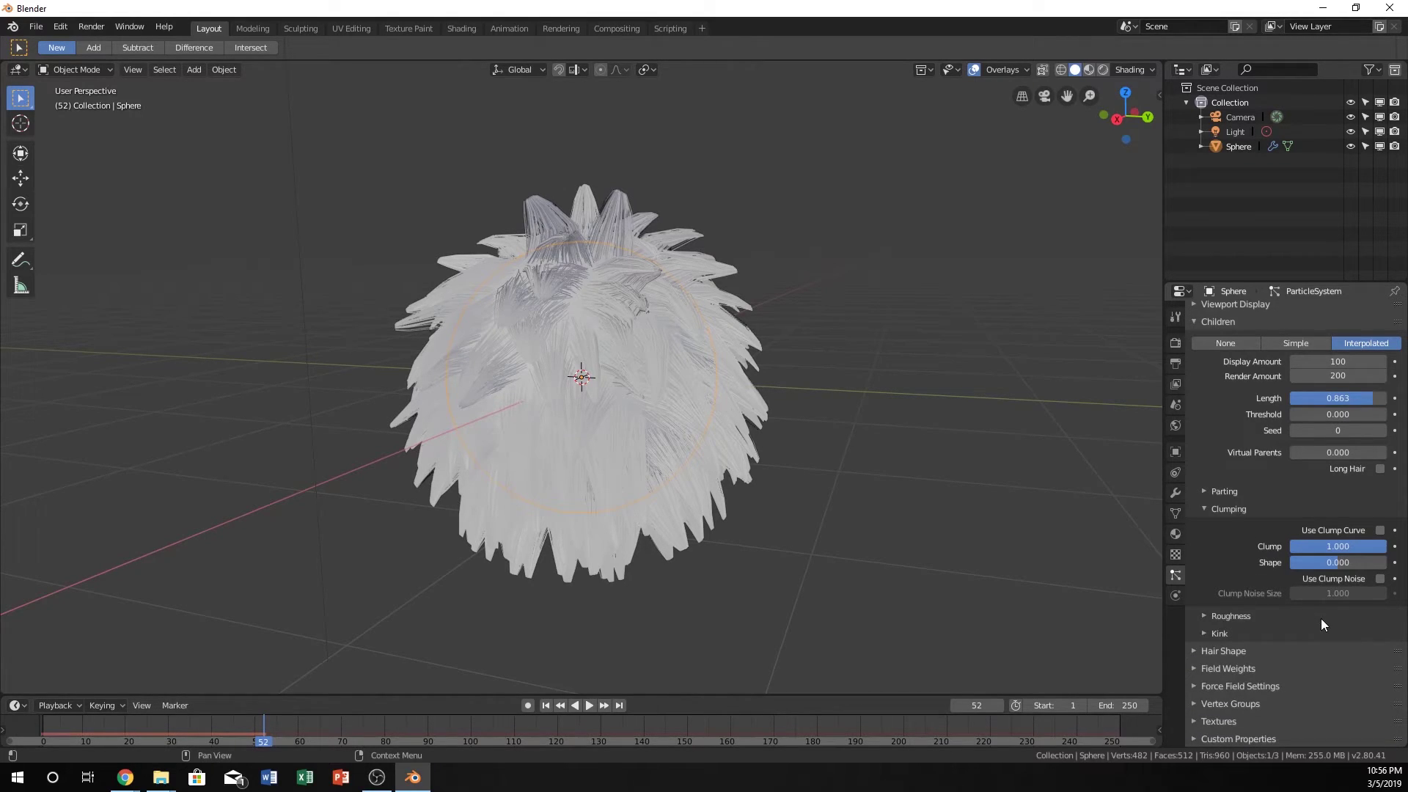
mouse_move(1336, 563)
left_mouse_down()
mouse_move(1348, 562)
mouse_move(1300, 563)
mouse_move(1337, 563)
left_mouse_up()
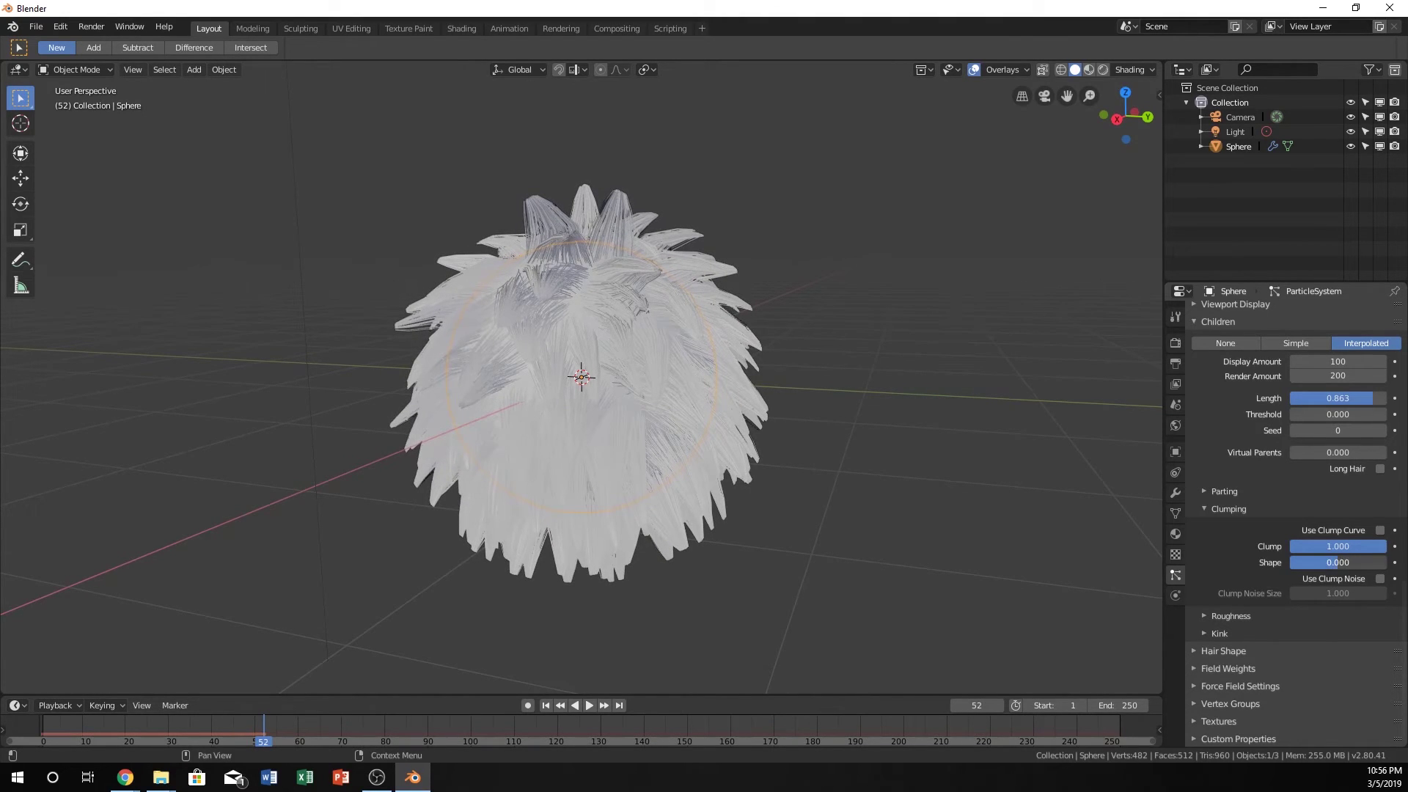